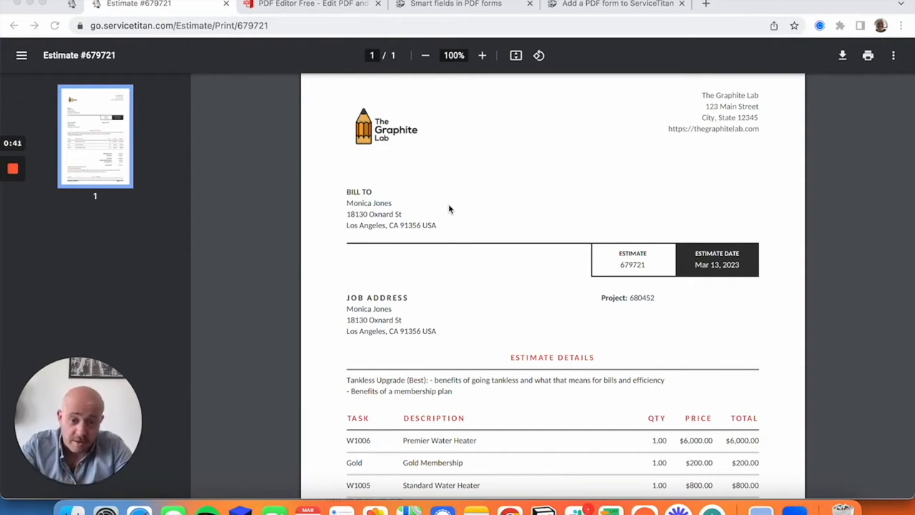
scroll(448, 209, down, 4)
scroll(449, 208, up, 3)
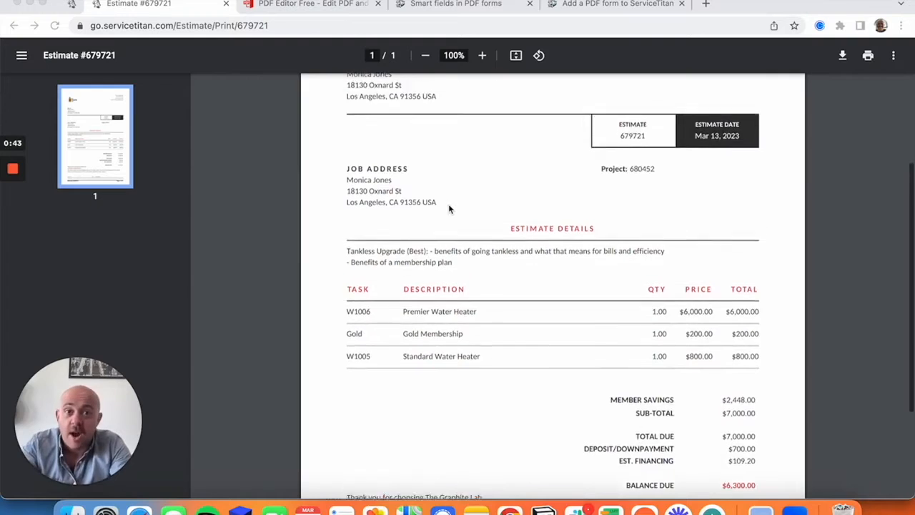
scroll(449, 208, up, 1)
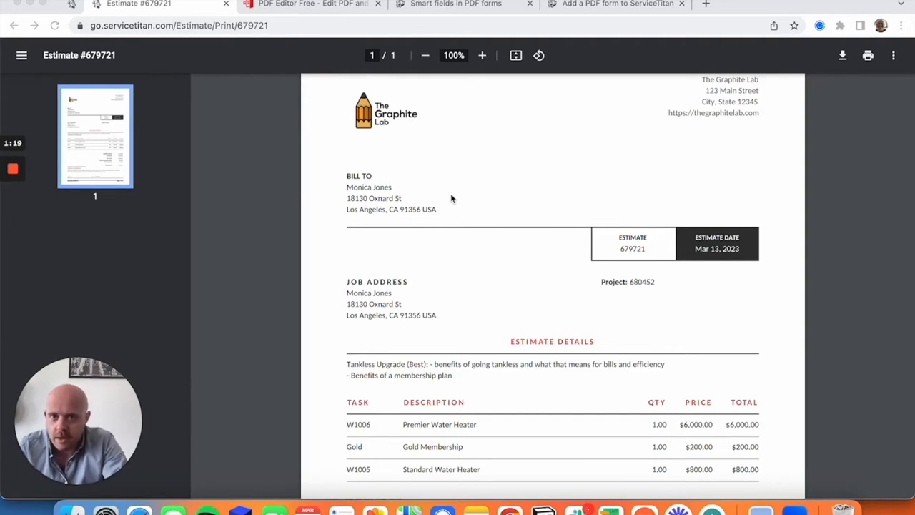
Step: Switch to the PDFescape site and open its free online PDF editor
click(306, 4)
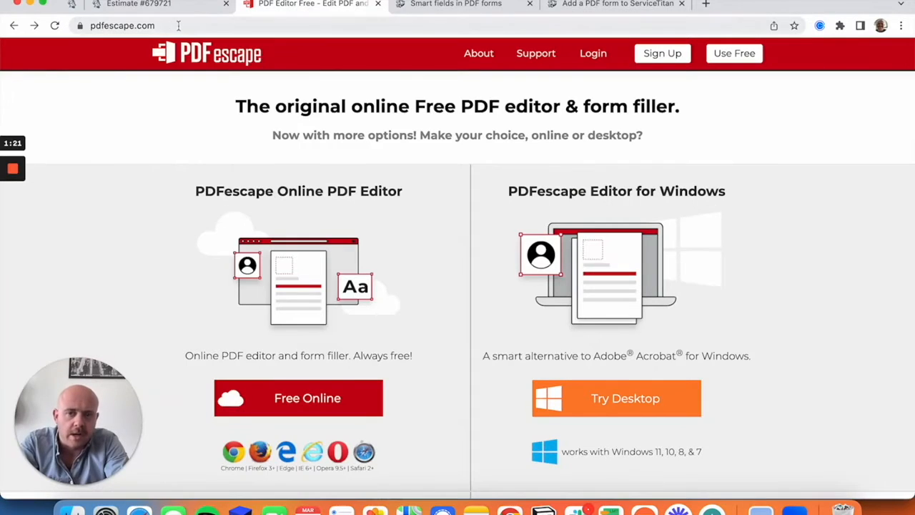
click(176, 26)
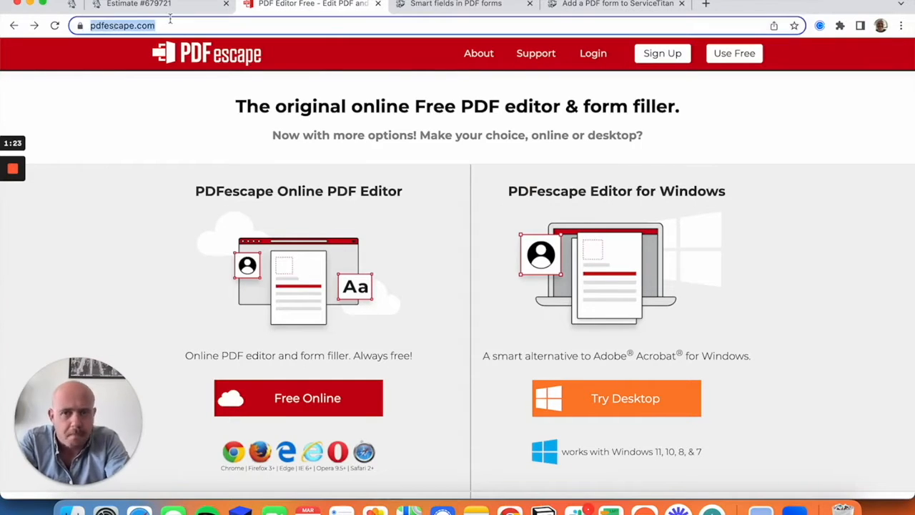
click(211, 21)
click(84, 132)
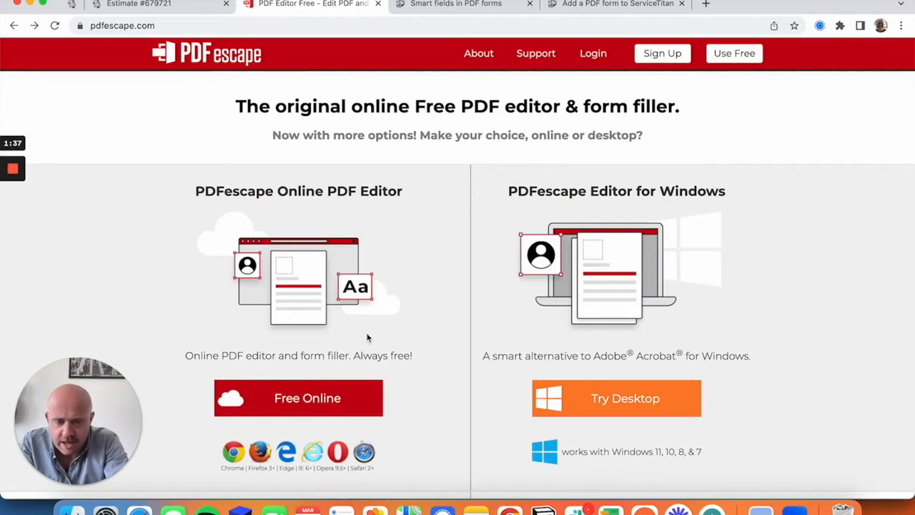
click(308, 402)
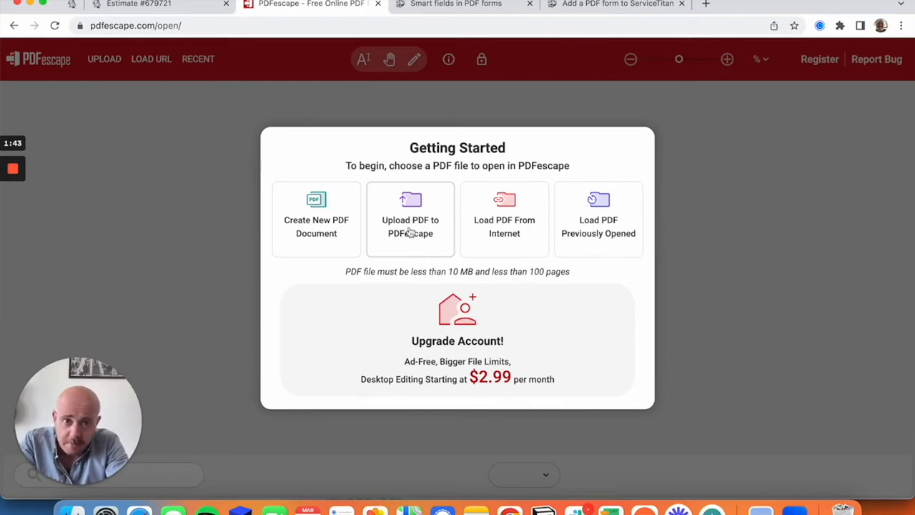
Step: Upload Plumbing-Quote-Template.pdf from the Downloads folder to PDFescape and open it for editing
right_click(409, 232)
click(405, 231)
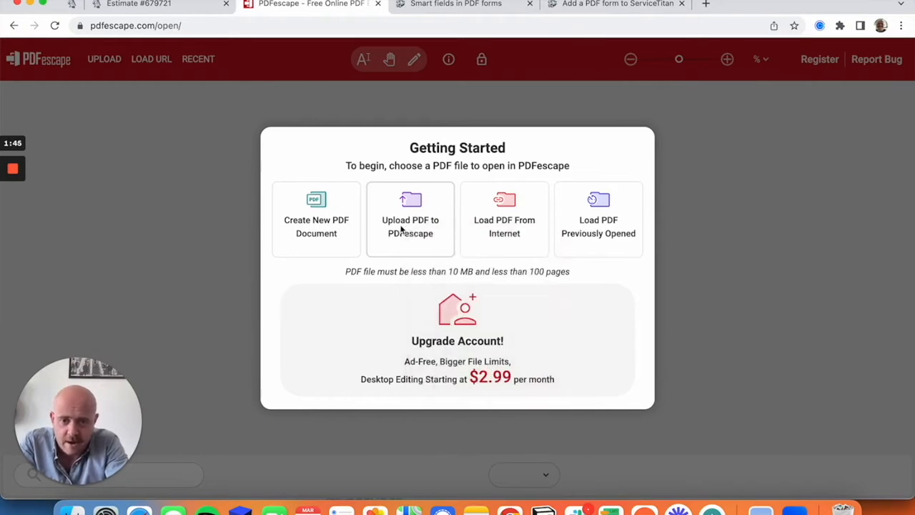
click(409, 233)
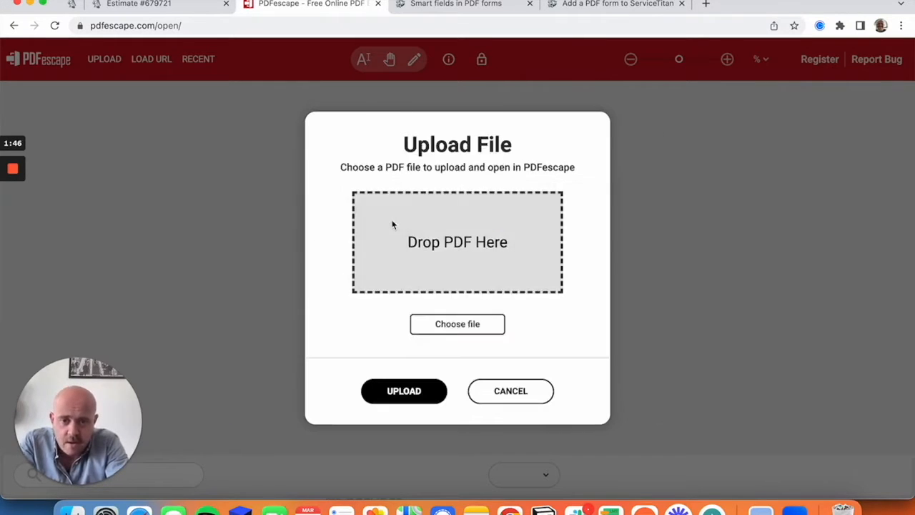
click(461, 328)
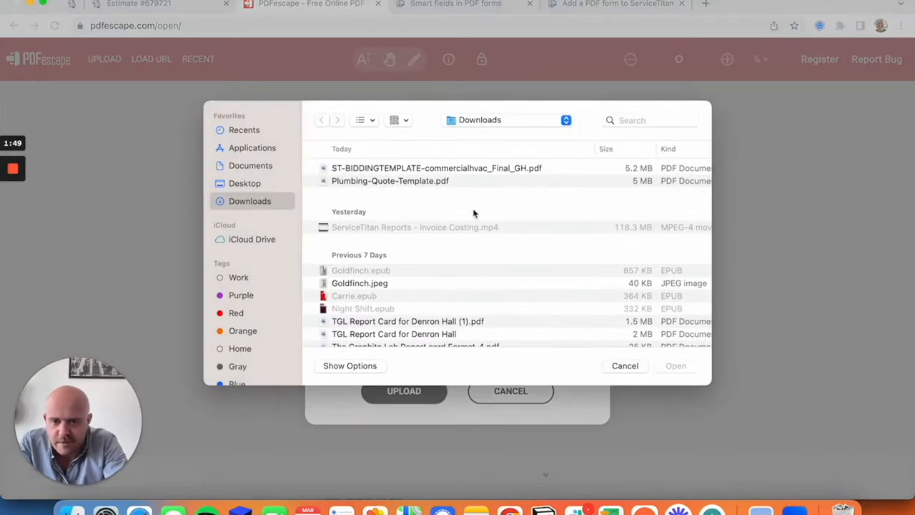
click(401, 169)
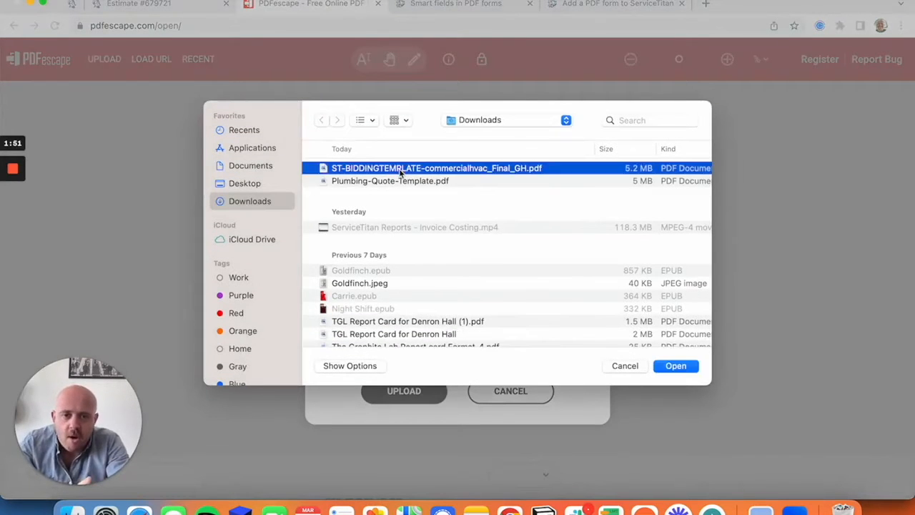
click(465, 181)
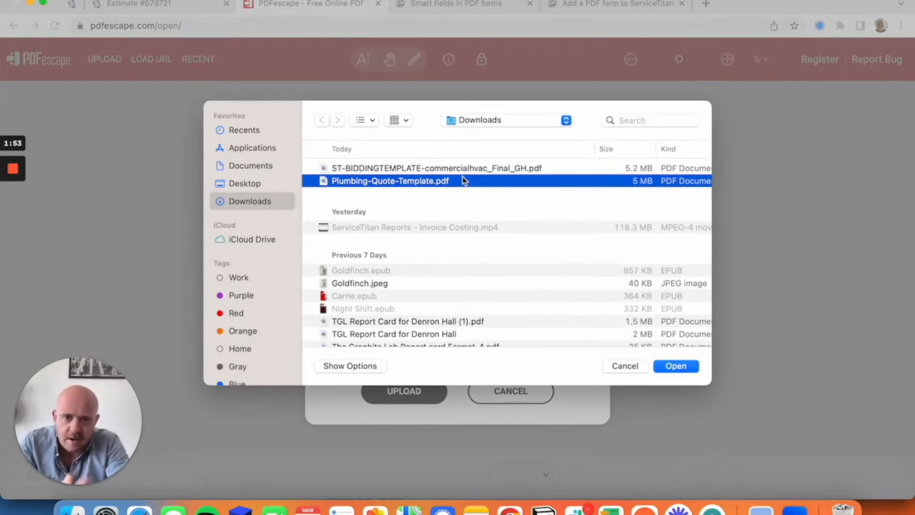
click(679, 367)
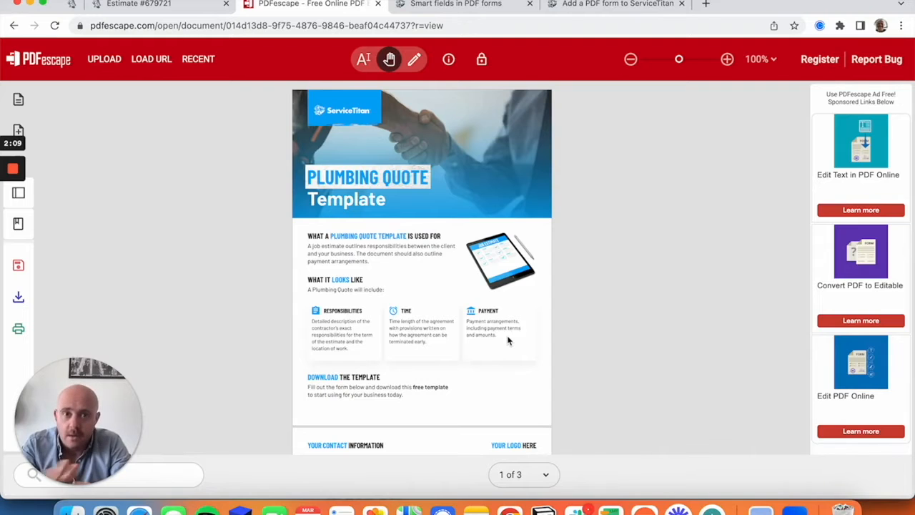
Step: Look through all three pages of the plumbing quote template, including the contact, job description, payment and signature sections
scroll(508, 341, up, 5)
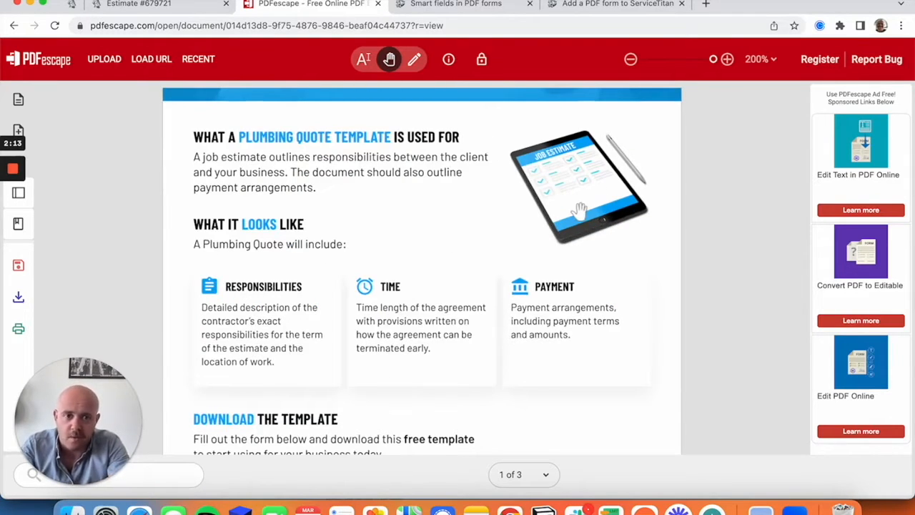
scroll(619, 113, up, 5)
scroll(615, 186, down, 8)
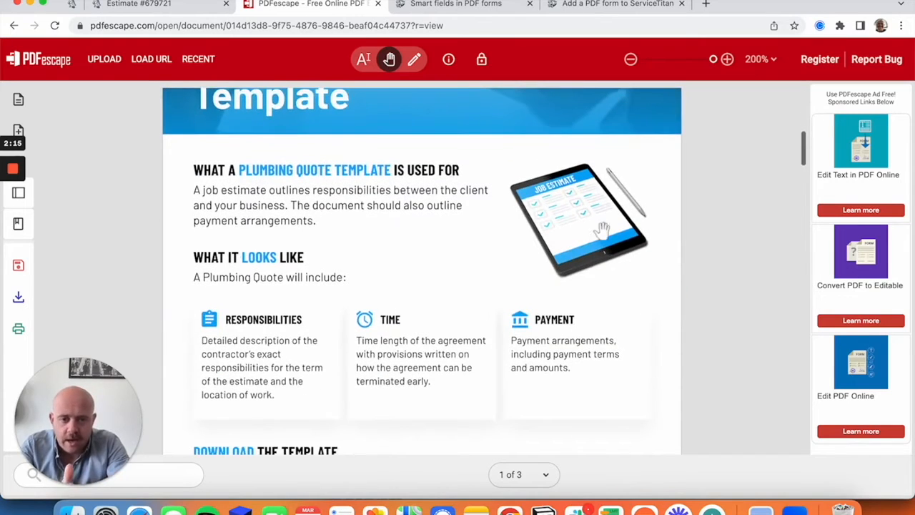
scroll(565, 227, down, 5)
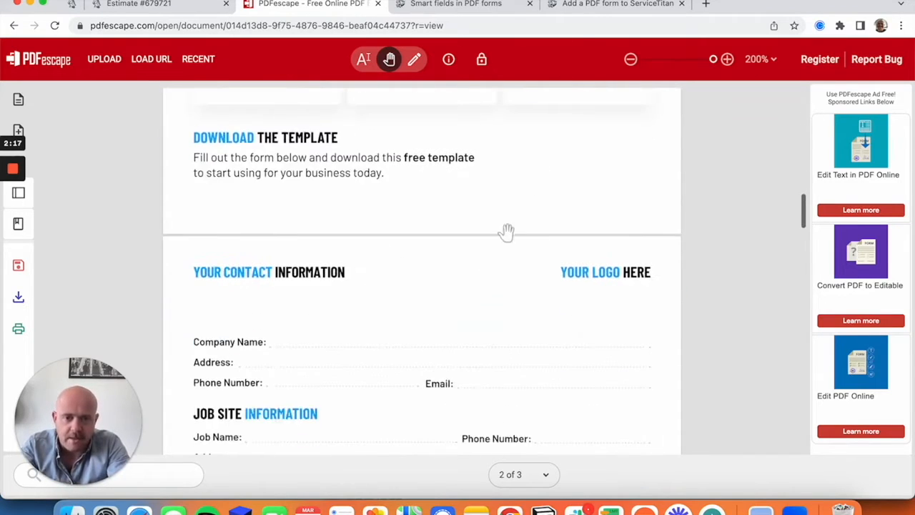
scroll(527, 196, down, 6)
scroll(475, 198, down, 10)
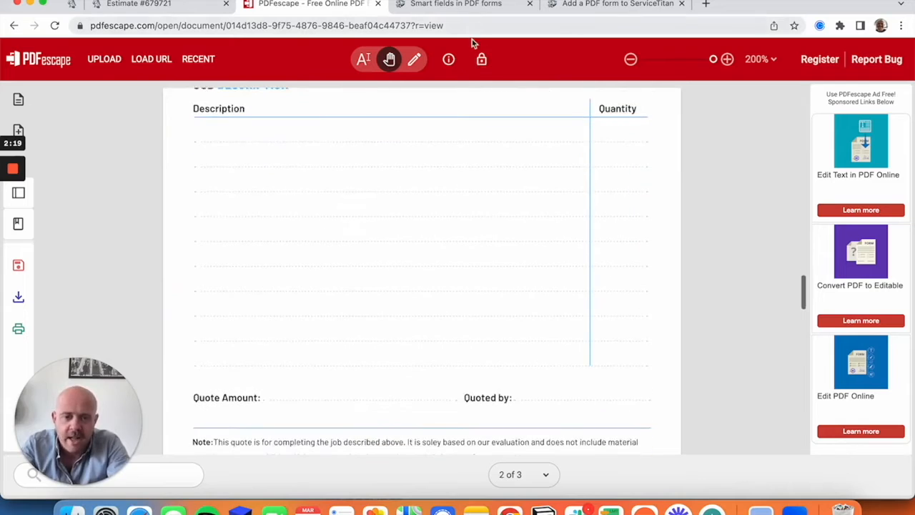
scroll(476, 197, down, 10)
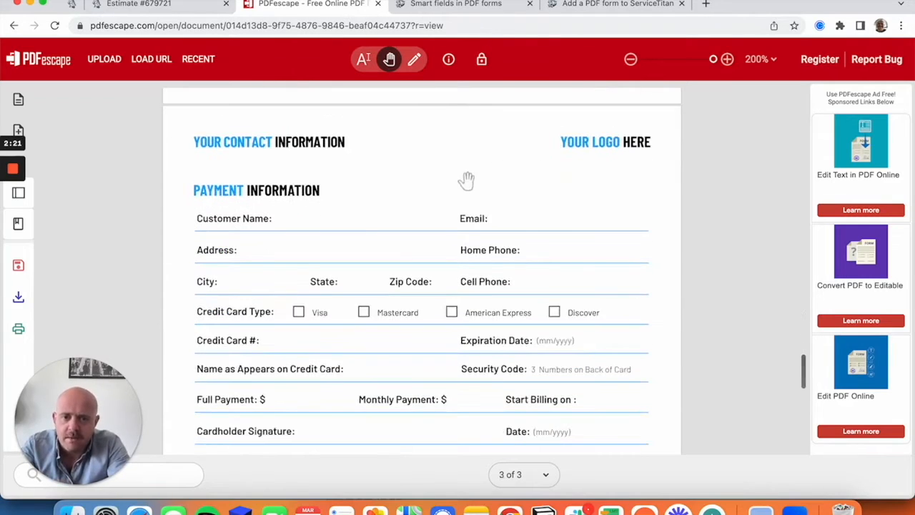
scroll(466, 180, down, 3)
scroll(452, 299, down, 6)
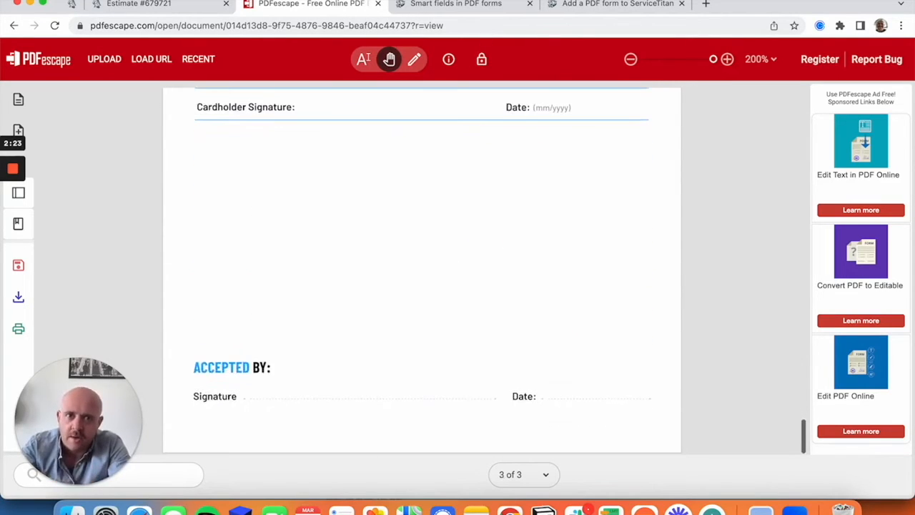
scroll(445, 184, up, 15)
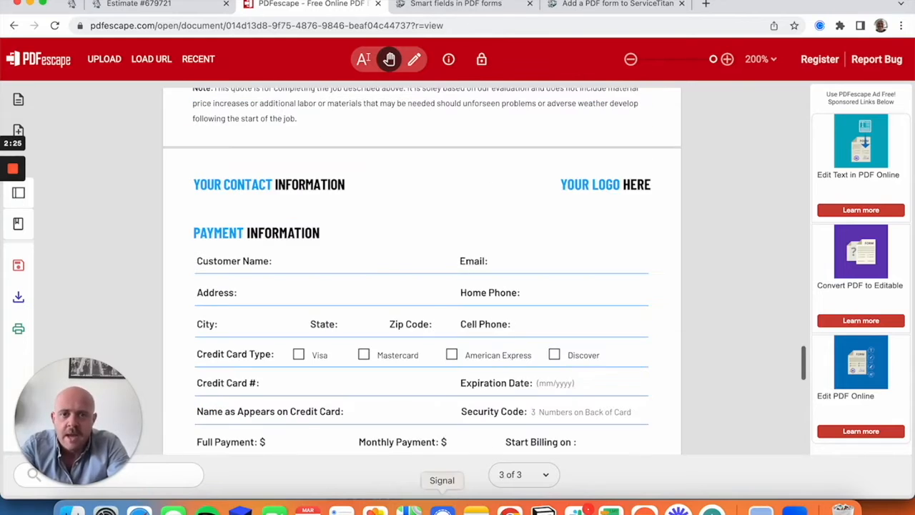
scroll(476, 329, up, 5)
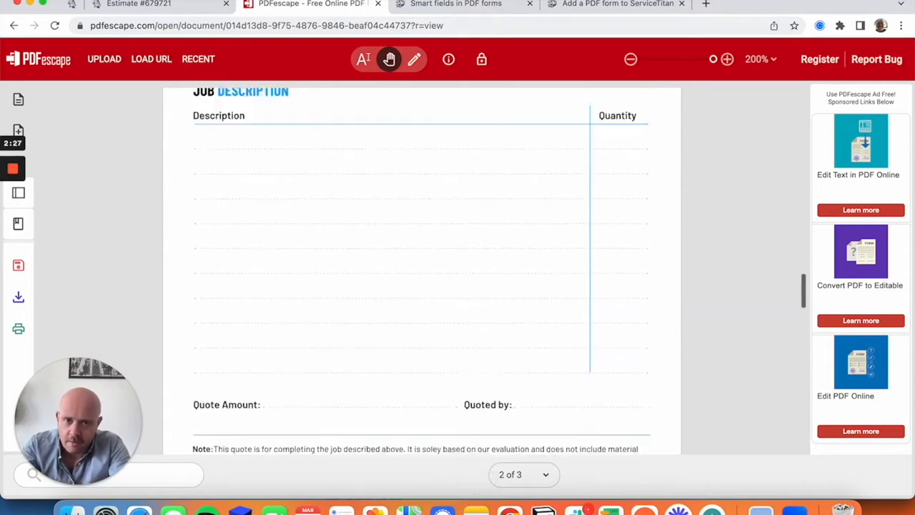
Step: Switch to the ServiceTitan Knowledge Base and load its home page at help.servicetitan.com
click(475, 7)
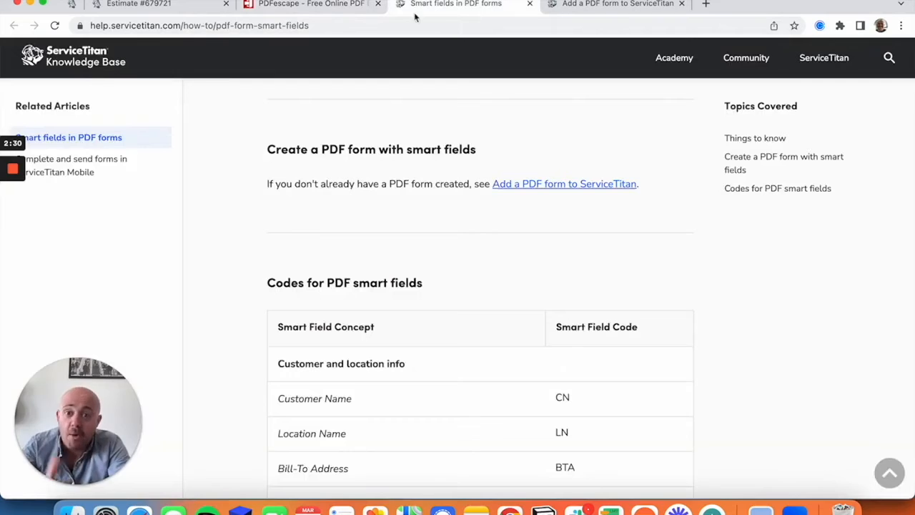
click(180, 26)
click(184, 26)
drag(212, 26, 406, 29)
key(BackSpace)
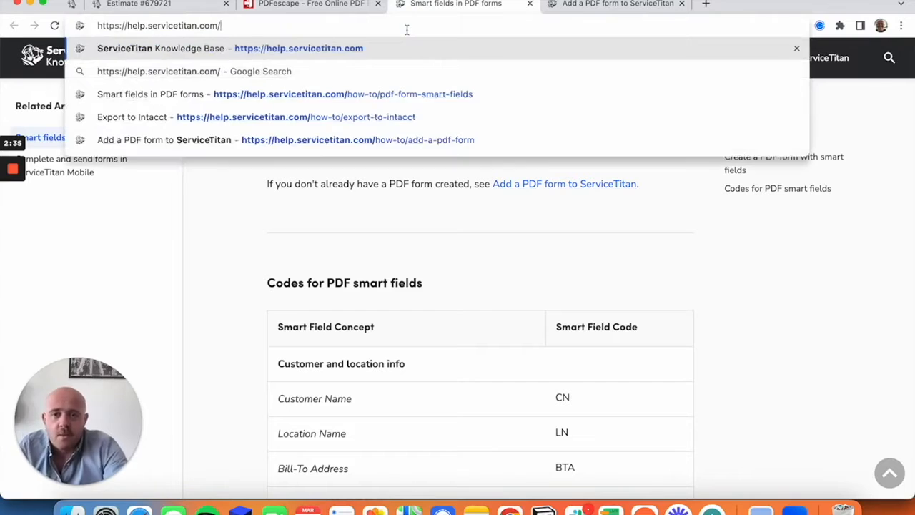
key(Return)
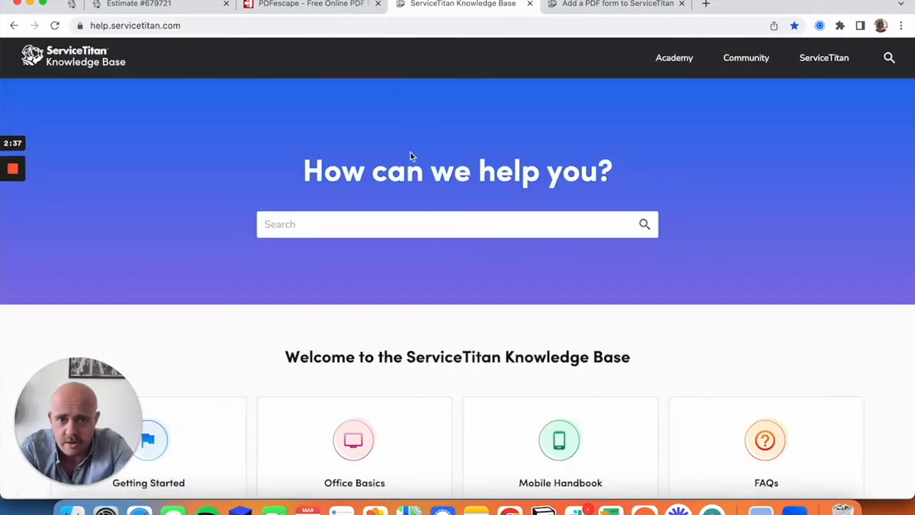
Step: Search the Knowledge Base for "smart fields" and open the "Smart fields in PDF forms" article
click(380, 224)
text(smart fields)
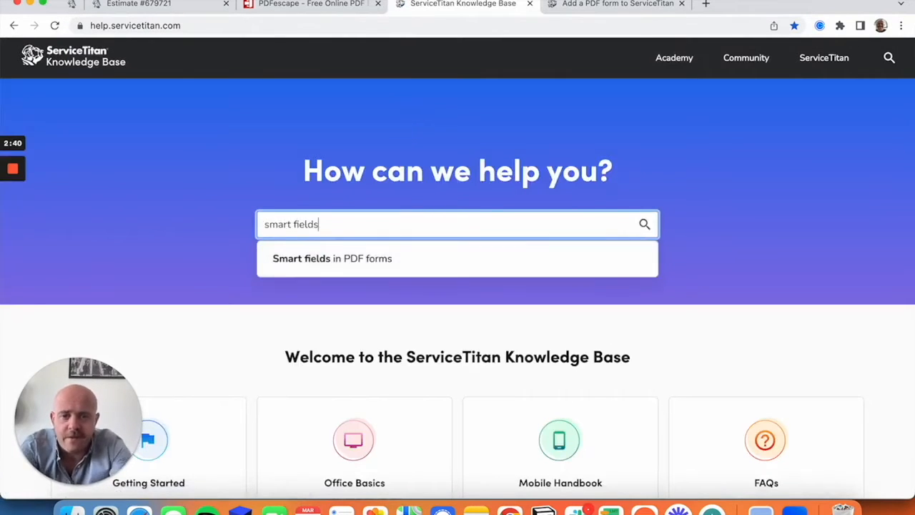
click(351, 265)
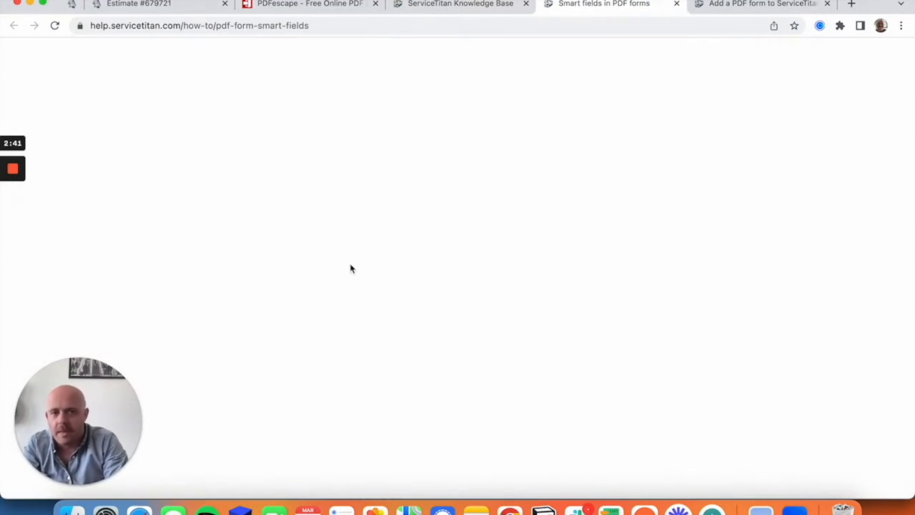
Step: Close the Knowledge Base home page and the "Add a PDF form to ServiceTitan" page, and return to the template's contact information section in PDFescape
click(527, 4)
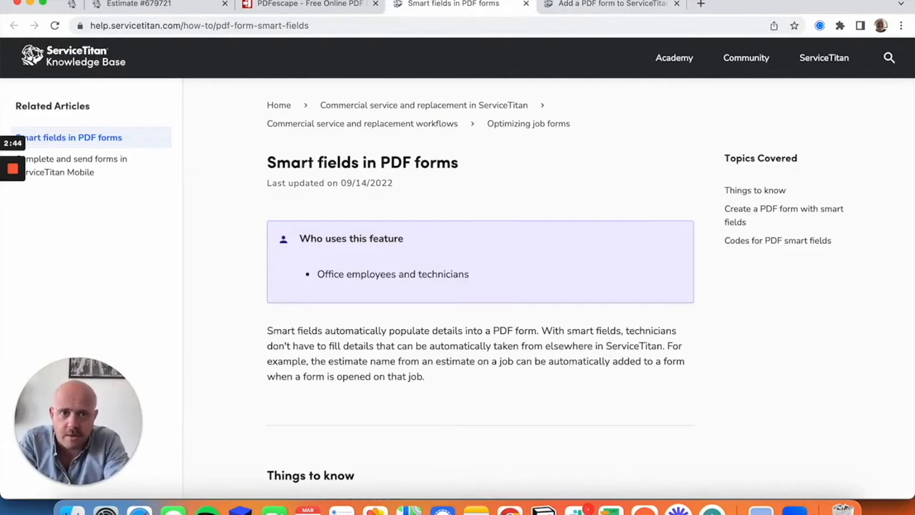
click(678, 4)
click(306, 4)
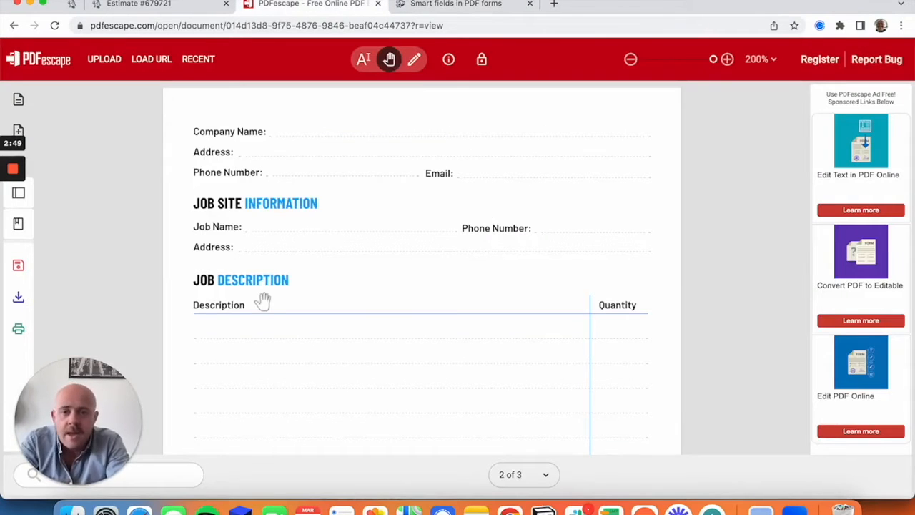
drag(380, 217, 391, 274)
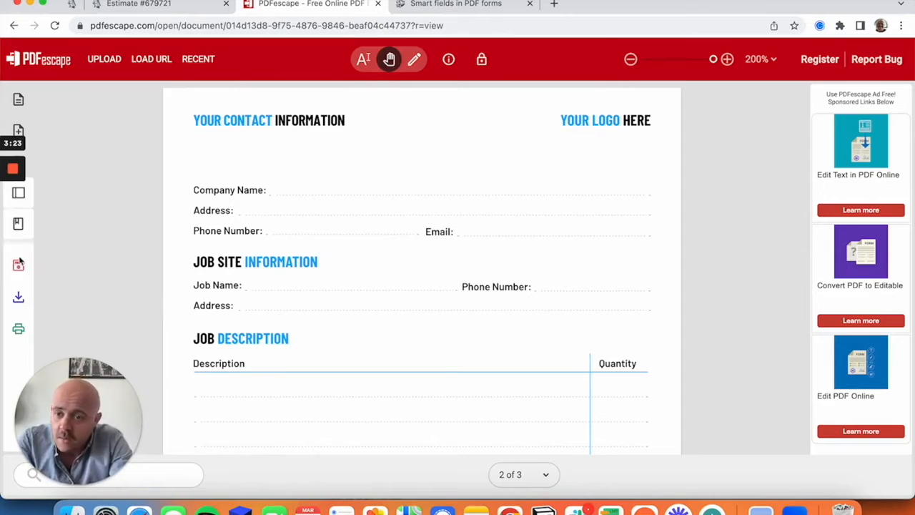
Step: Add Text form fields beside the Company Name, Address, Phone Number and Email labels in the contact information section
click(20, 101)
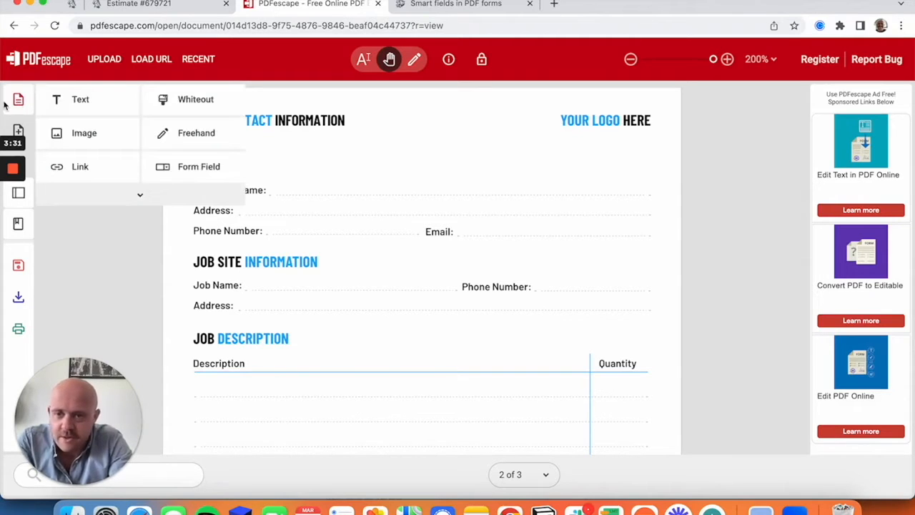
click(189, 165)
click(402, 264)
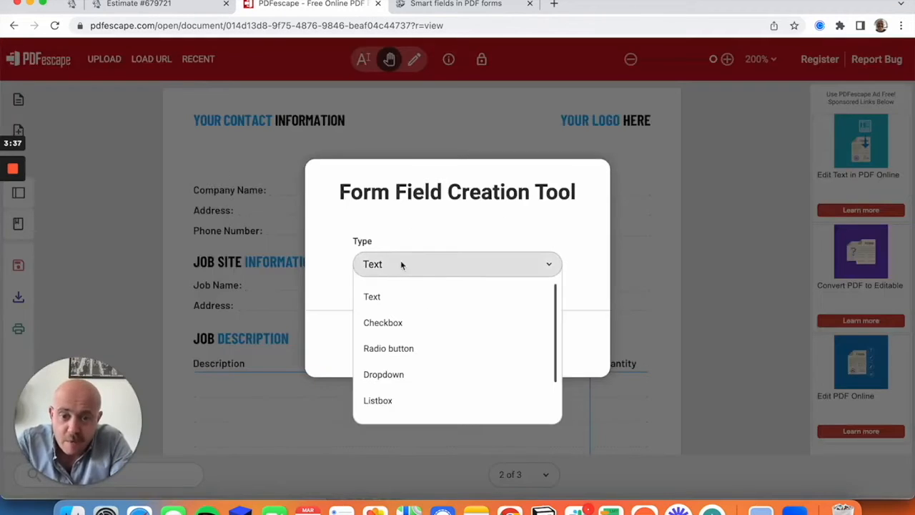
click(376, 297)
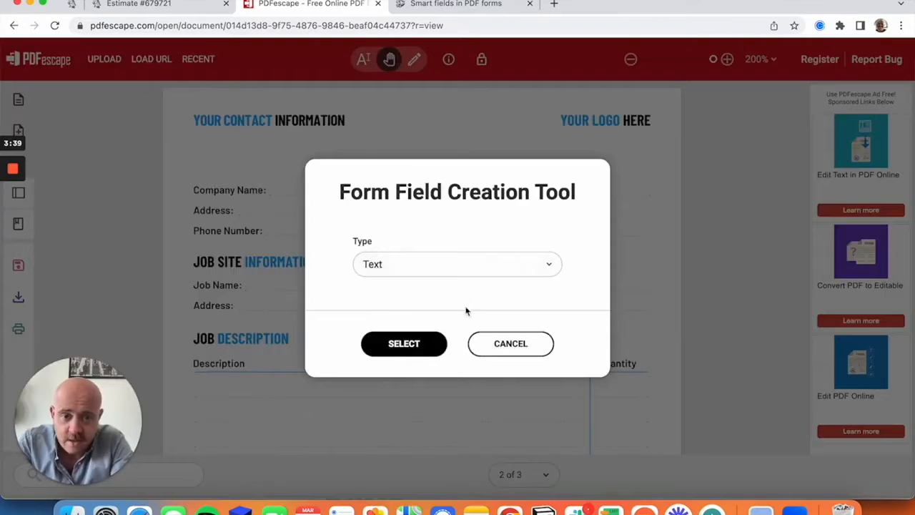
click(405, 346)
drag(271, 205, 399, 222)
drag(242, 229, 372, 241)
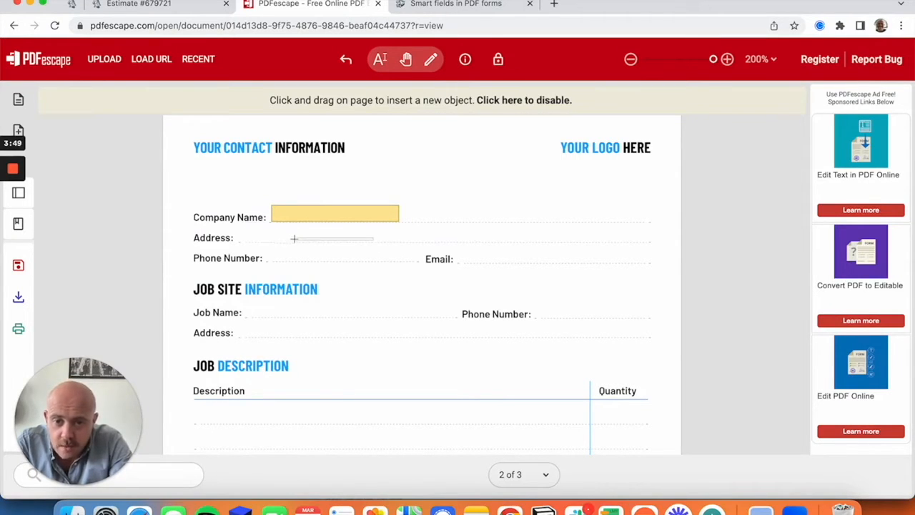
click(366, 241)
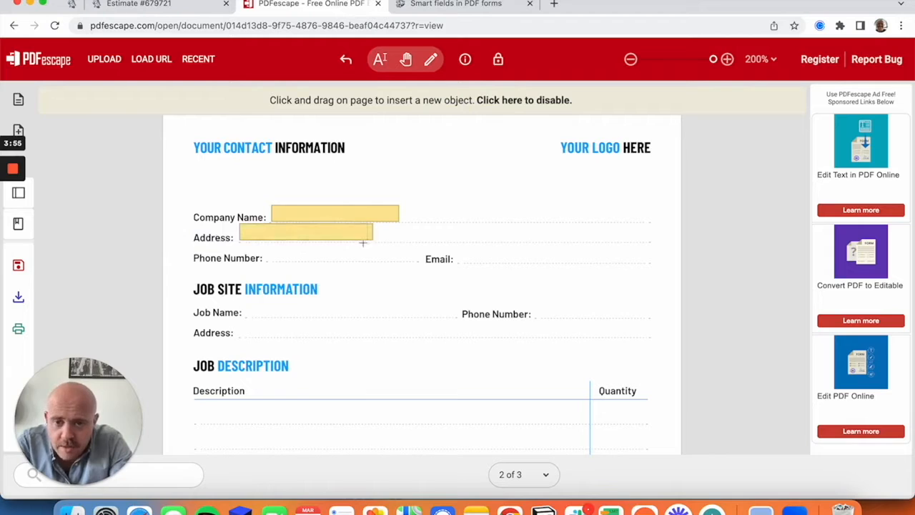
click(402, 261)
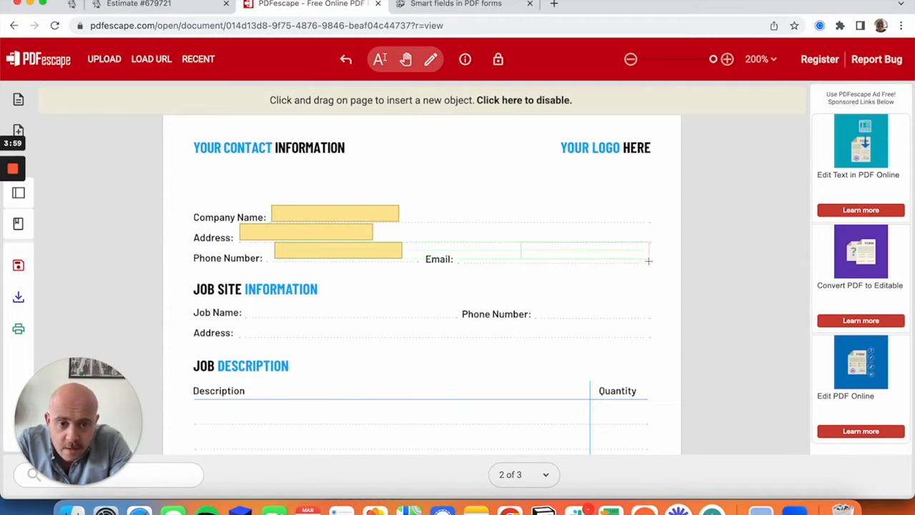
drag(651, 263, 462, 247)
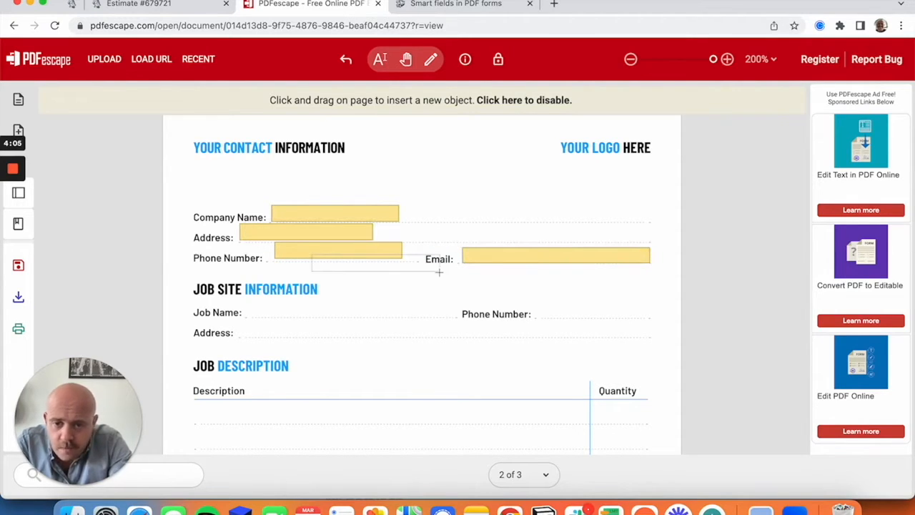
Step: Add Text form fields beside the Job Name, Phone Number and Address labels in the job site information section, and leave insertion mode
click(378, 315)
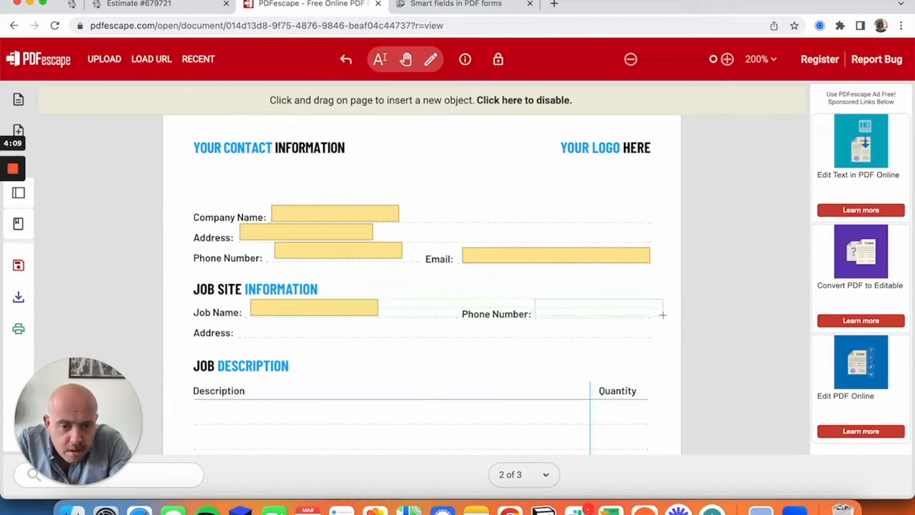
click(663, 315)
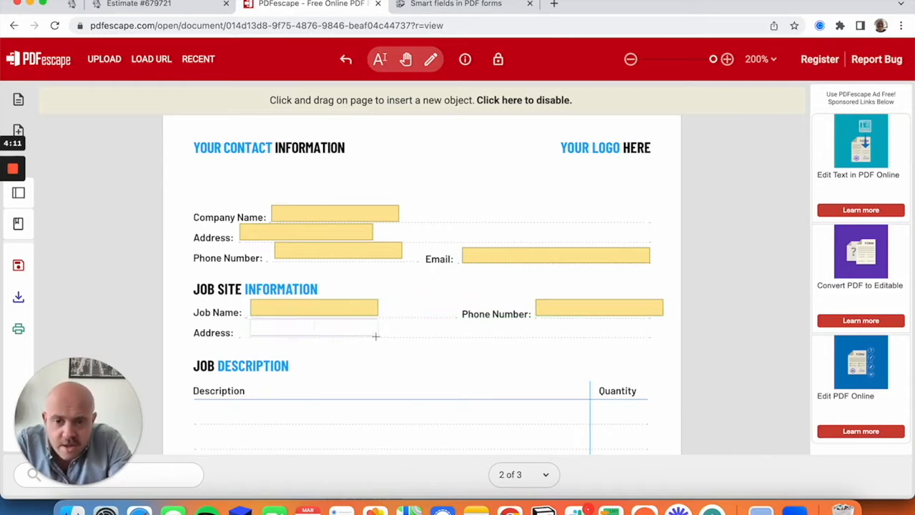
drag(262, 321, 516, 336)
drag(385, 336, 372, 336)
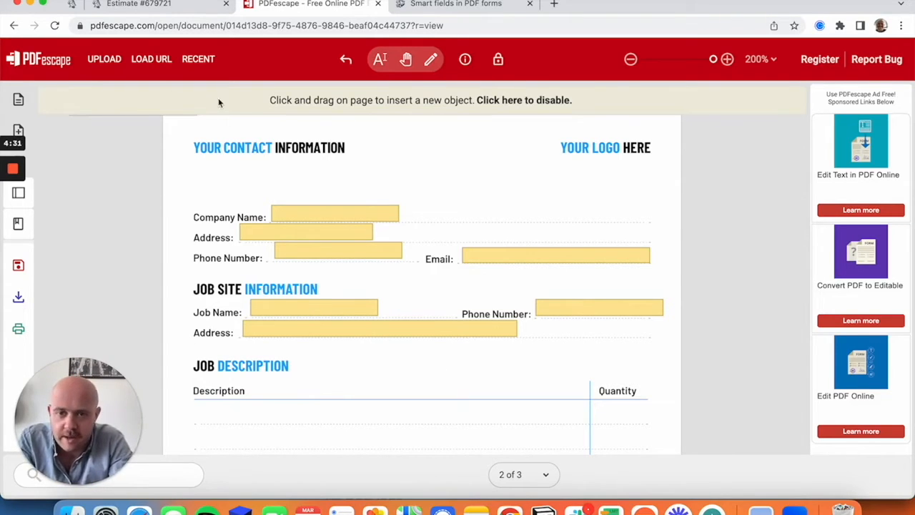
click(406, 60)
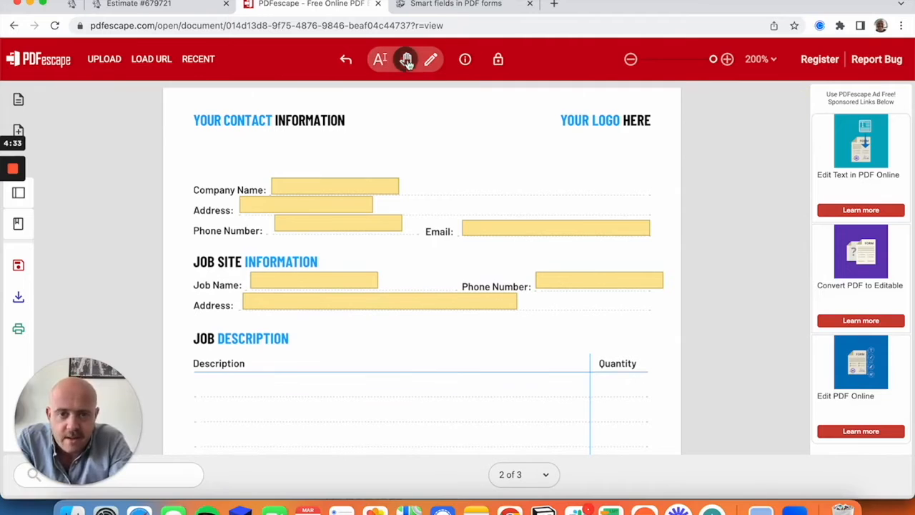
Step: Add Text form fields in the first two rows of the Quantity and Description columns in the job description table
scroll(531, 184, down, 5)
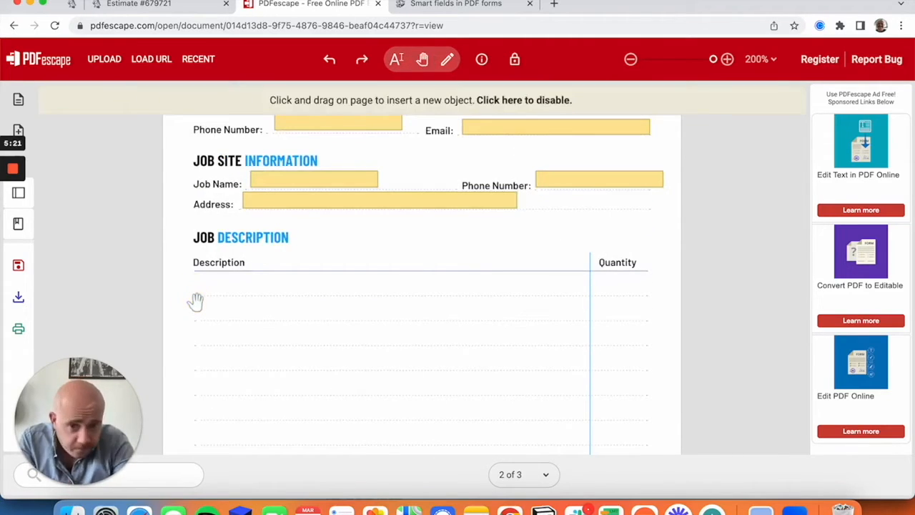
click(18, 101)
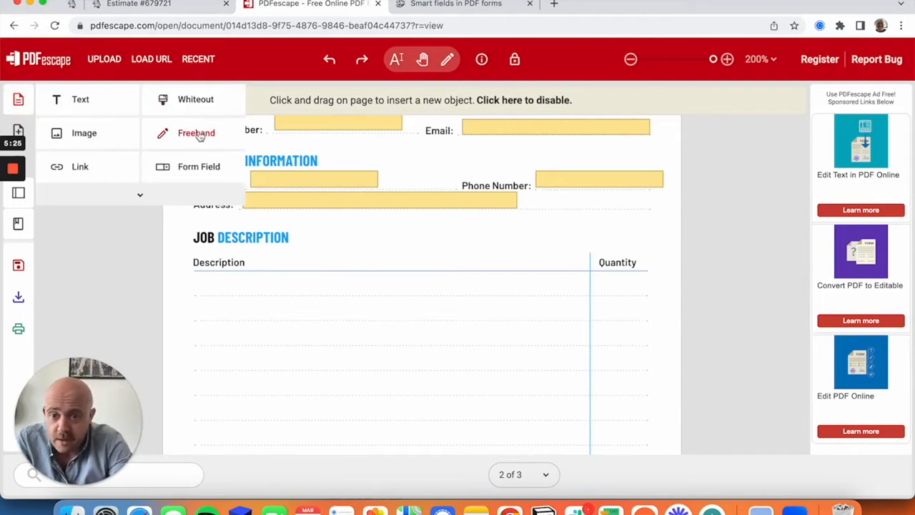
click(214, 175)
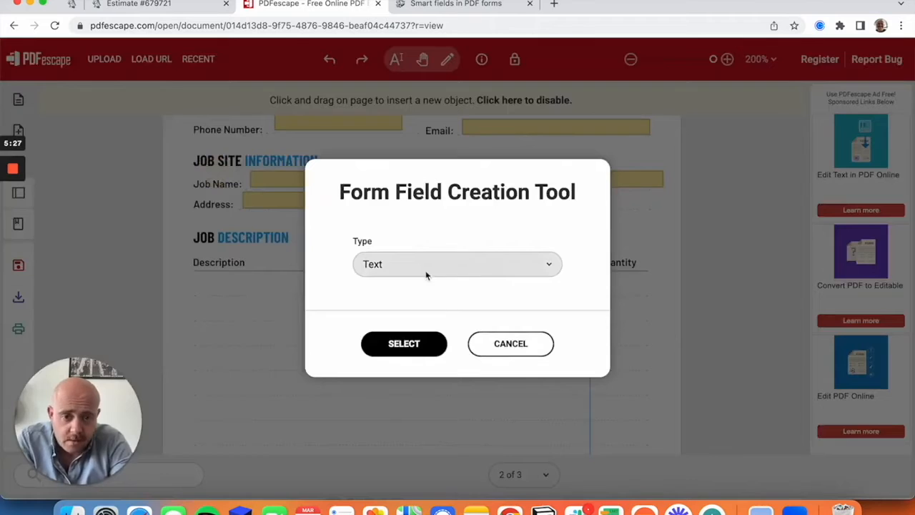
click(405, 349)
drag(519, 276, 594, 274)
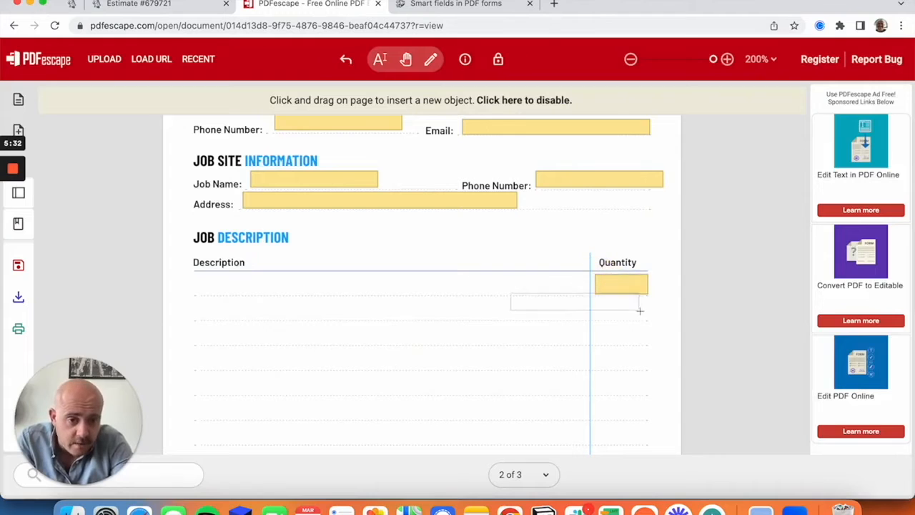
drag(650, 318, 595, 298)
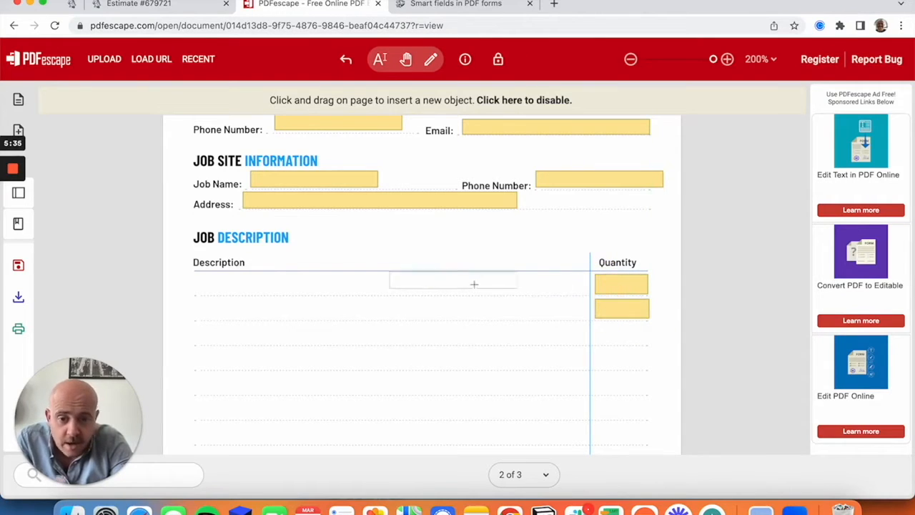
click(329, 292)
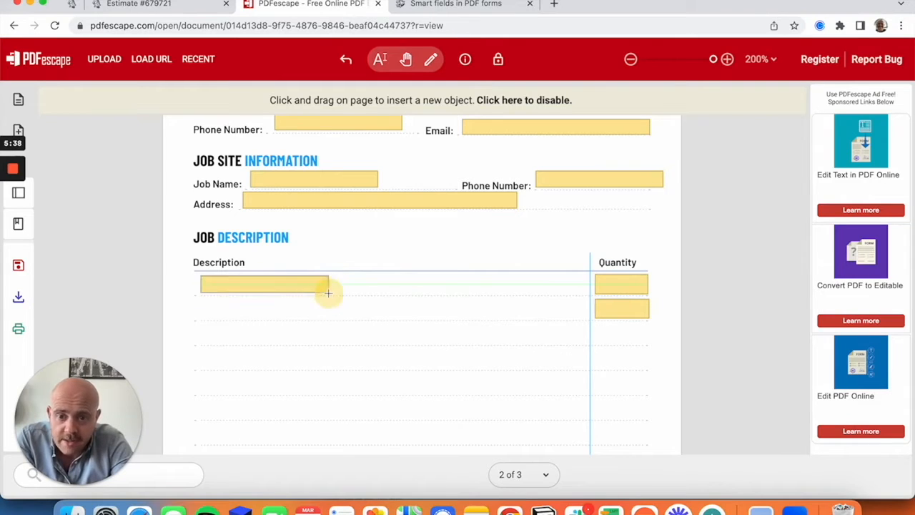
click(329, 319)
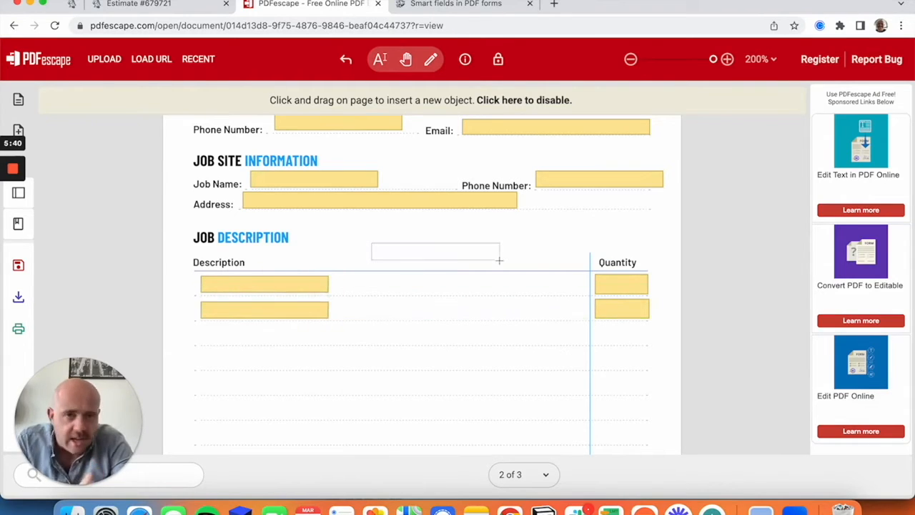
click(405, 59)
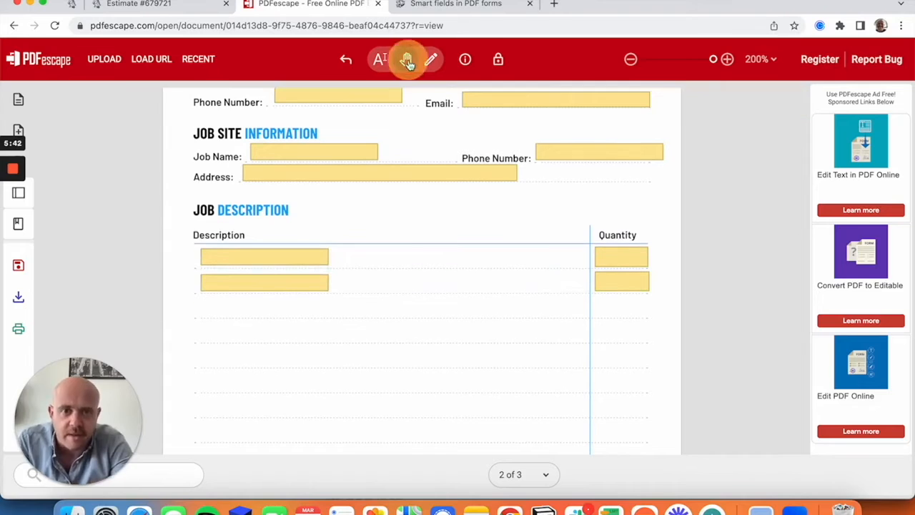
Step: Add Checkbox form fields over the Visa, Mastercard, American Express and Discover boxes in the payment information section on page 3
drag(500, 261, 492, 118)
drag(467, 336, 465, 153)
drag(444, 353, 453, 56)
drag(390, 236, 388, 297)
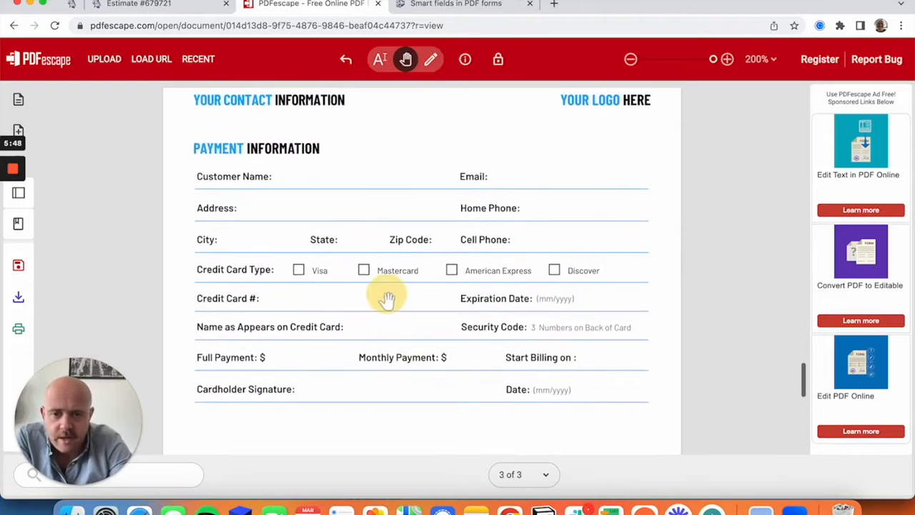
click(20, 102)
click(181, 168)
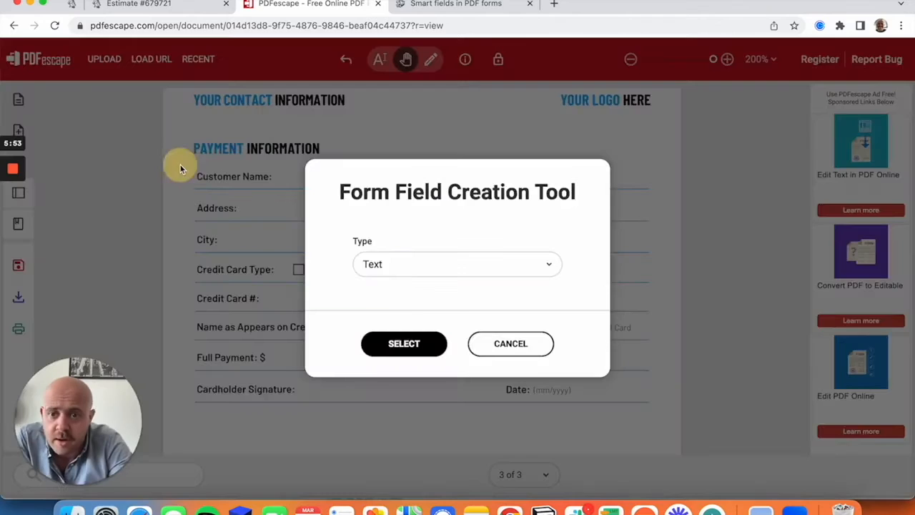
click(394, 266)
click(394, 321)
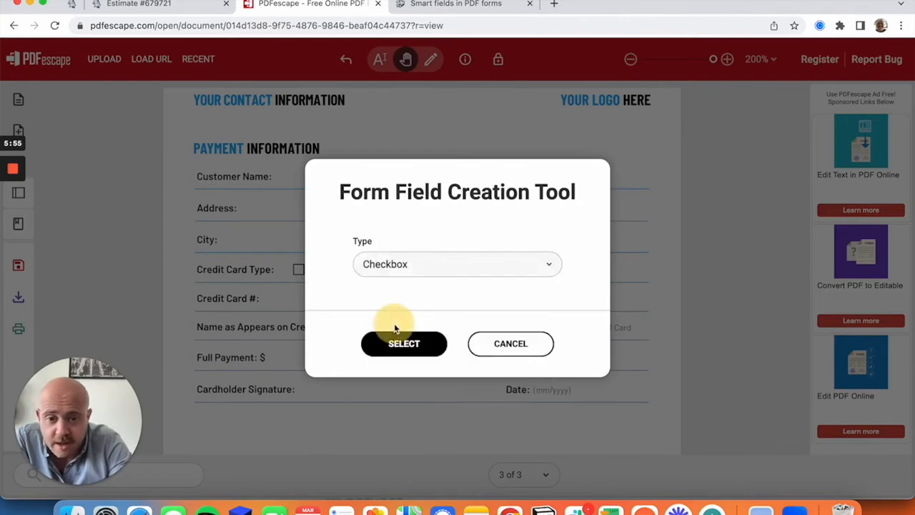
click(402, 342)
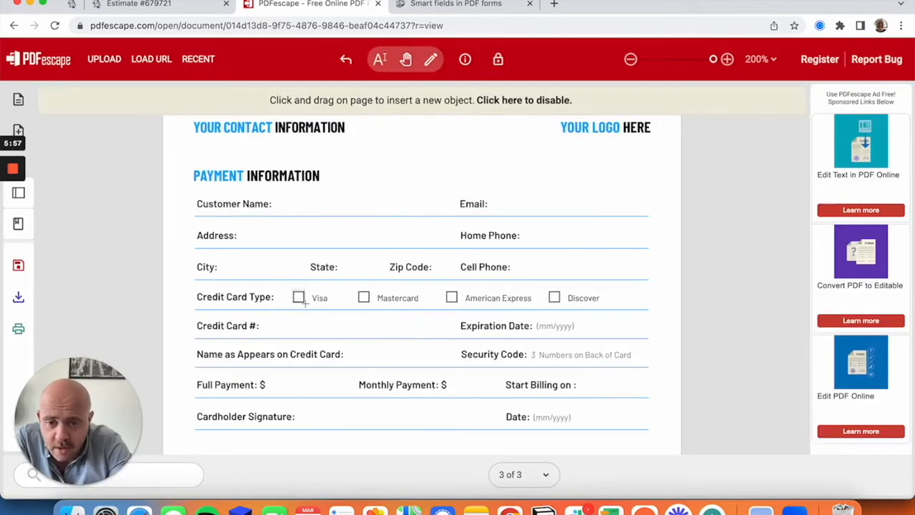
click(305, 303)
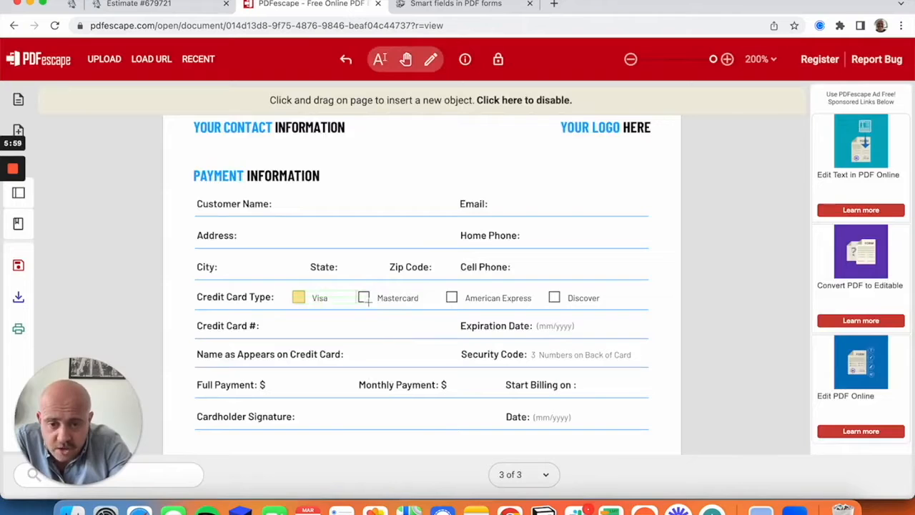
click(365, 301)
click(453, 301)
mouse_move(558, 299)
mouse_down()
mouse_move(585, 330)
mouse_move(554, 296)
mouse_up()
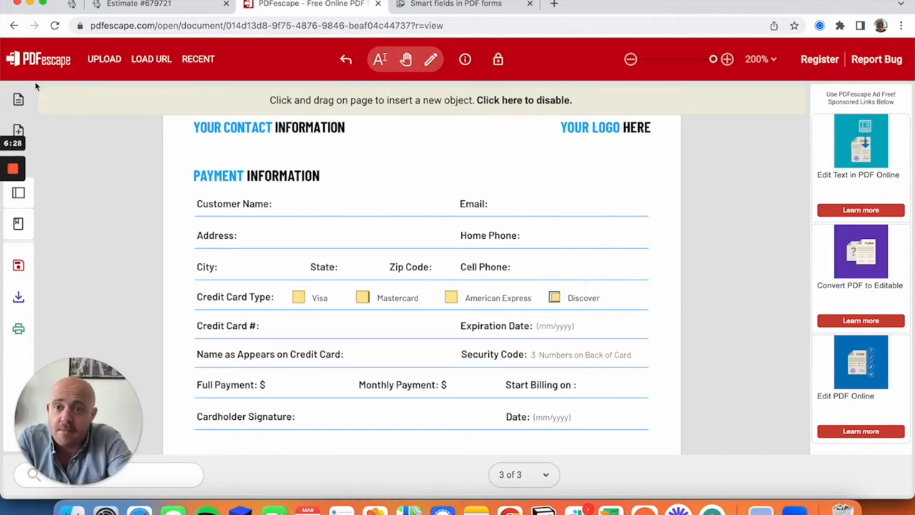
Step: Review the available field types in the Form Field Creation Tool and keep Text as the type
click(18, 101)
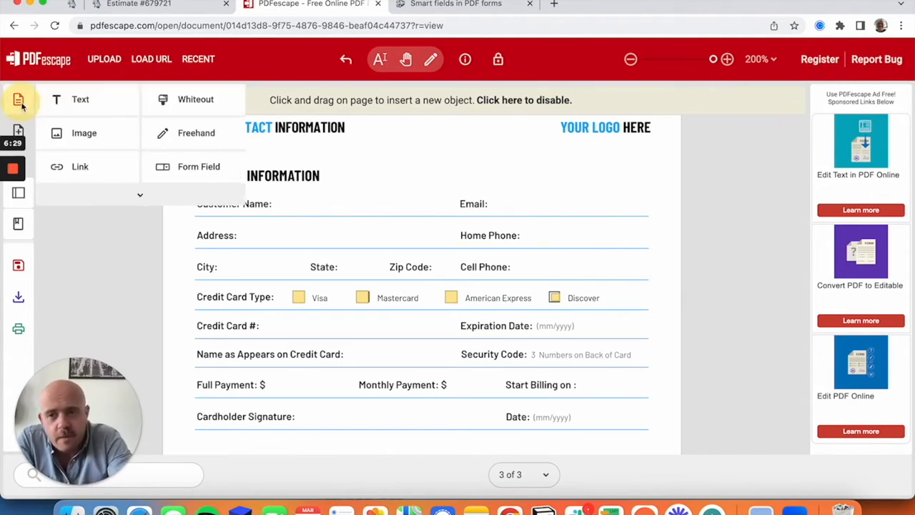
click(181, 165)
click(419, 267)
scroll(412, 315, down, 1)
scroll(412, 315, down, 1)
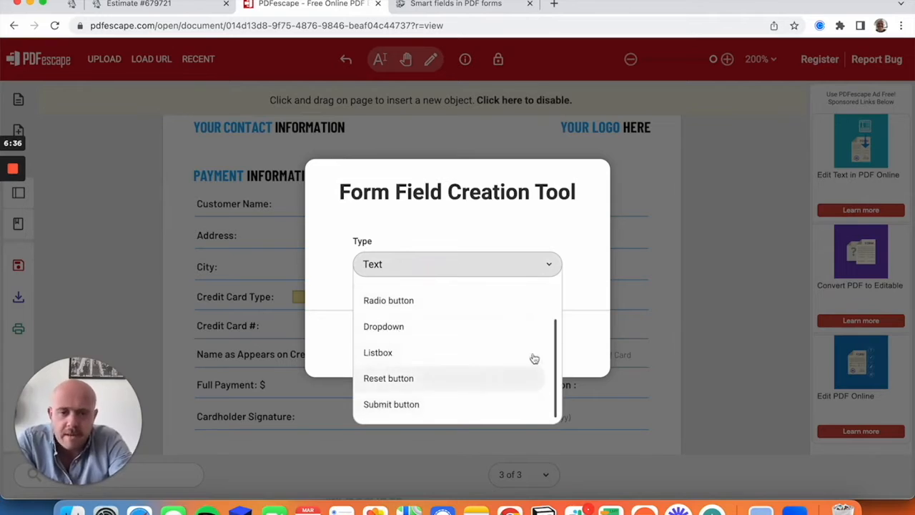
click(571, 205)
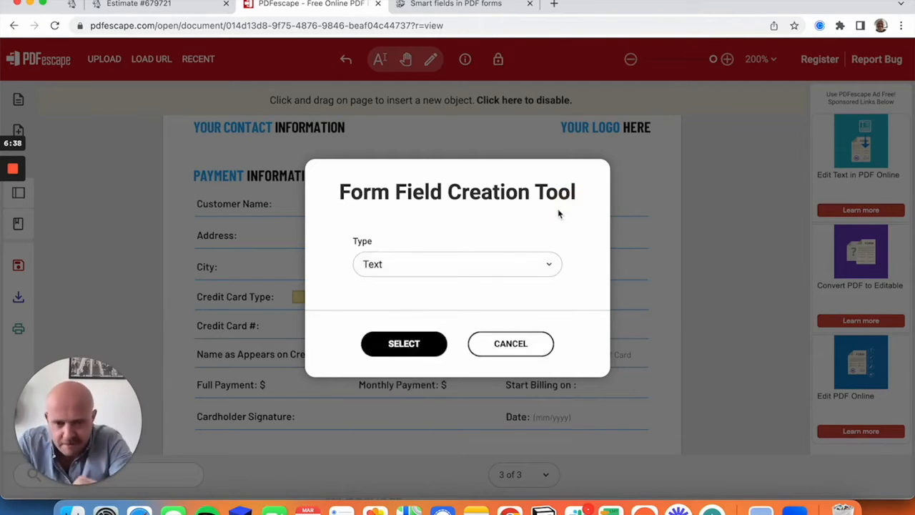
click(404, 343)
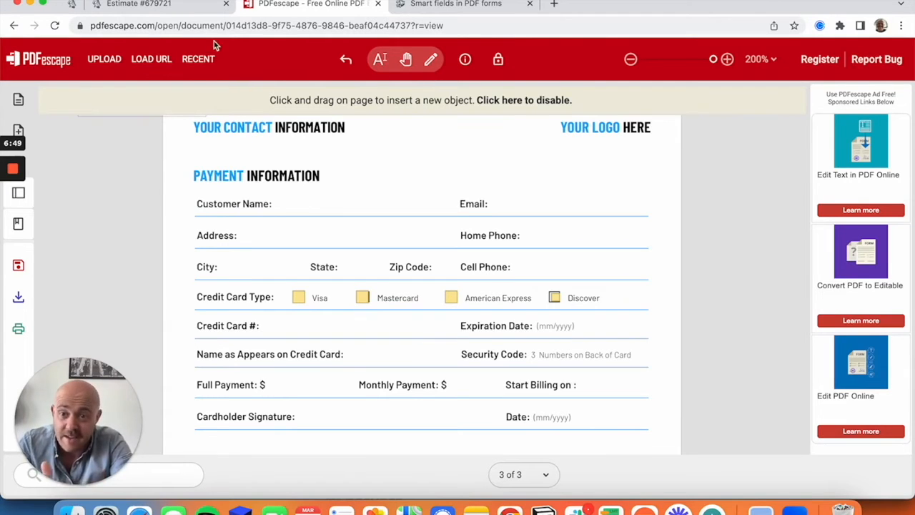
Step: Save the form with its new fields and download it as a PDF
drag(2, 216, 65, 220)
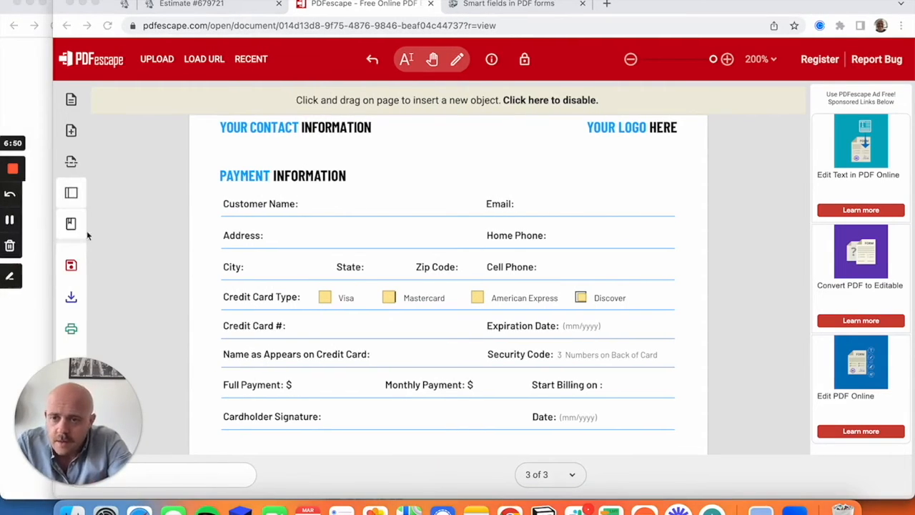
click(98, 263)
click(73, 265)
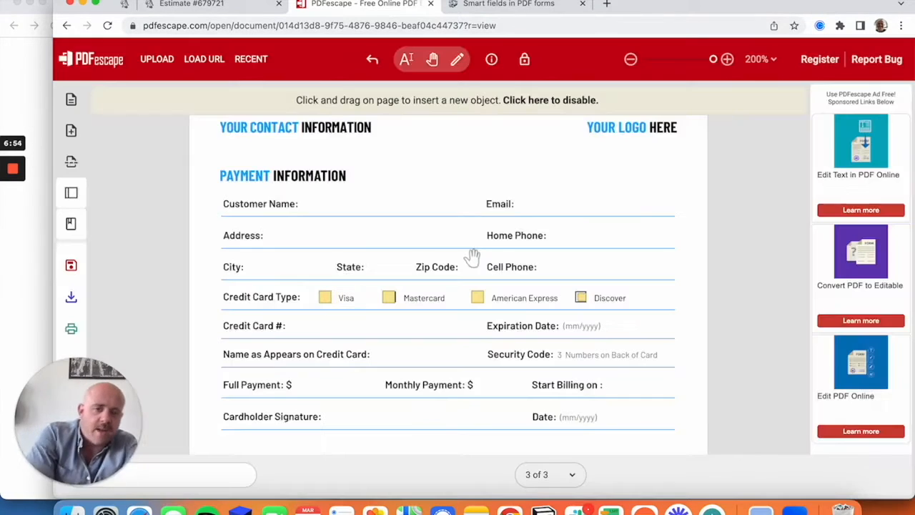
click(73, 298)
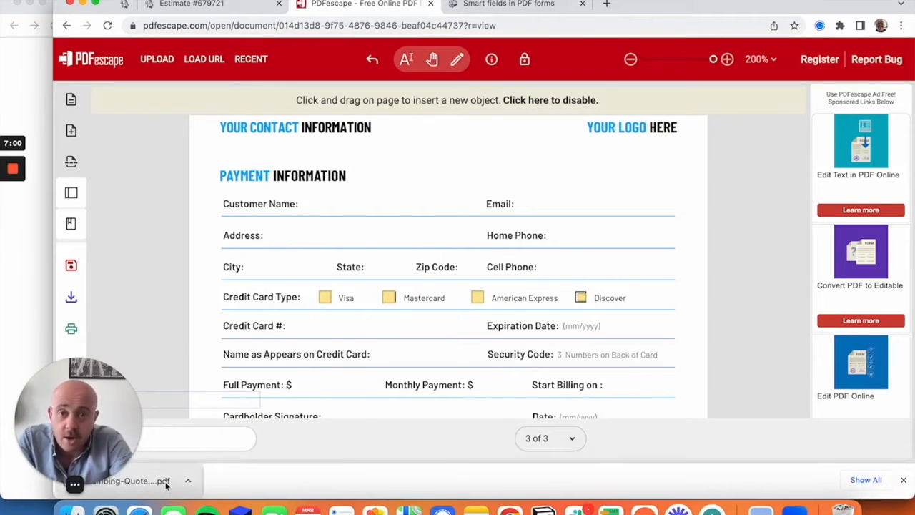
Step: Open the downloaded Plumbing-Quote-Template (1).pdf and select the Company Name field on page 2
click(165, 483)
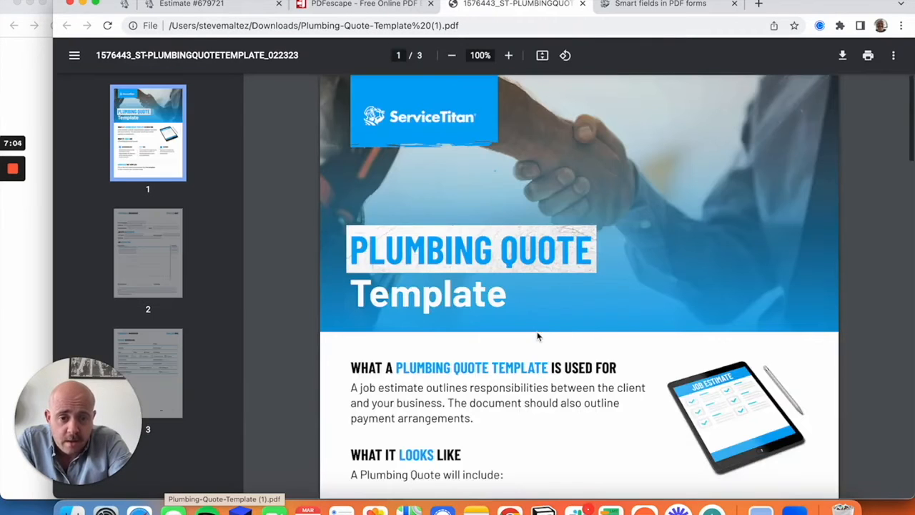
scroll(544, 333, down, 4)
scroll(538, 336, down, 4)
click(477, 244)
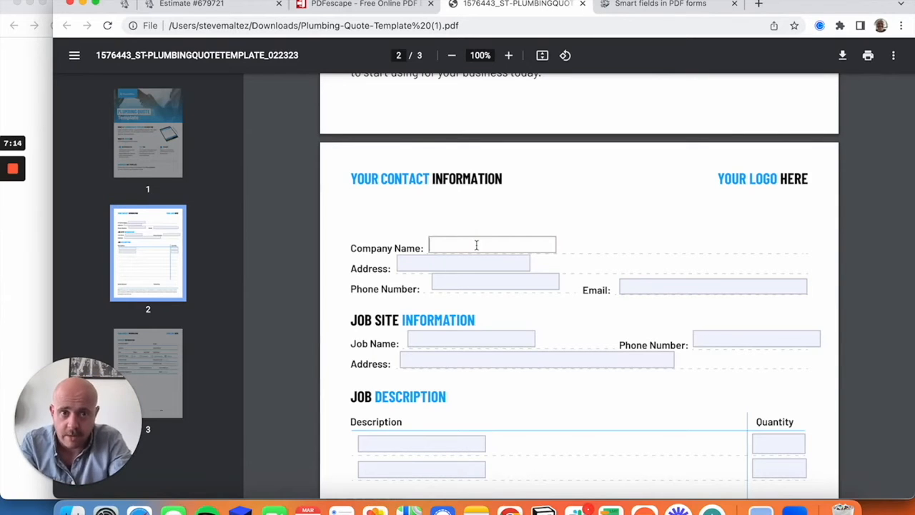
Step: Compare the "Codes for PDF smart fields" table in the Knowledge Base article with the contact information fields in the downloaded PDF
click(647, 4)
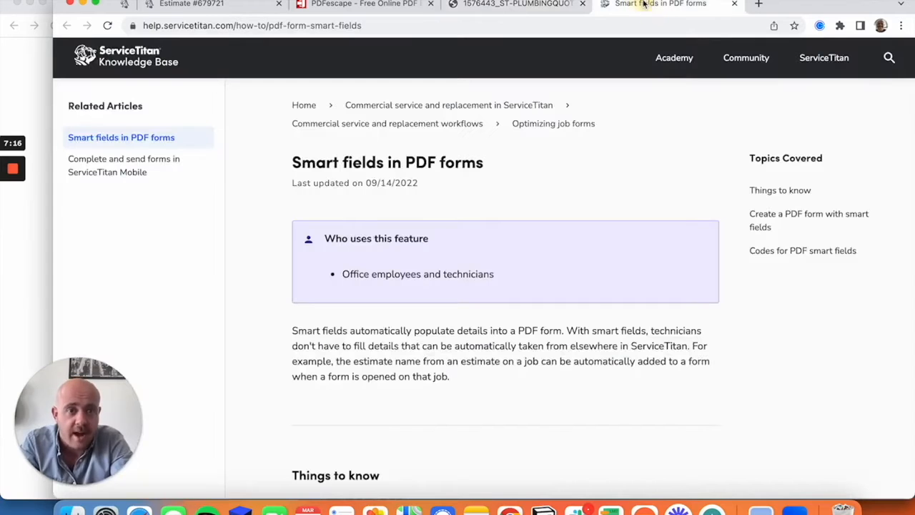
scroll(450, 318, down, 1)
scroll(450, 318, down, 12)
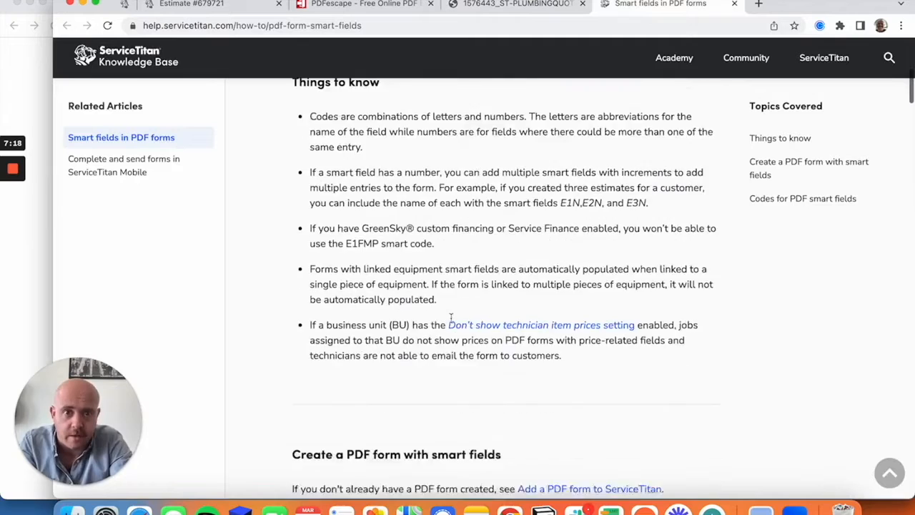
scroll(451, 322, down, 1)
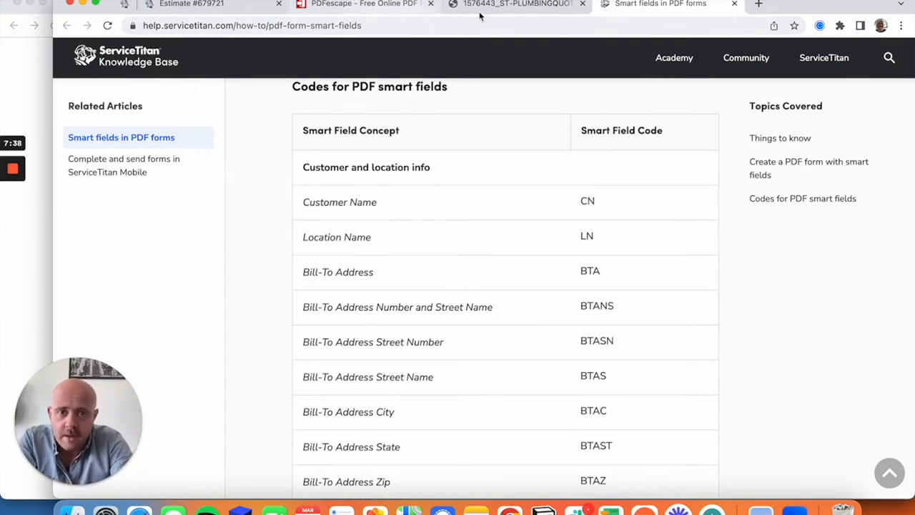
click(521, 6)
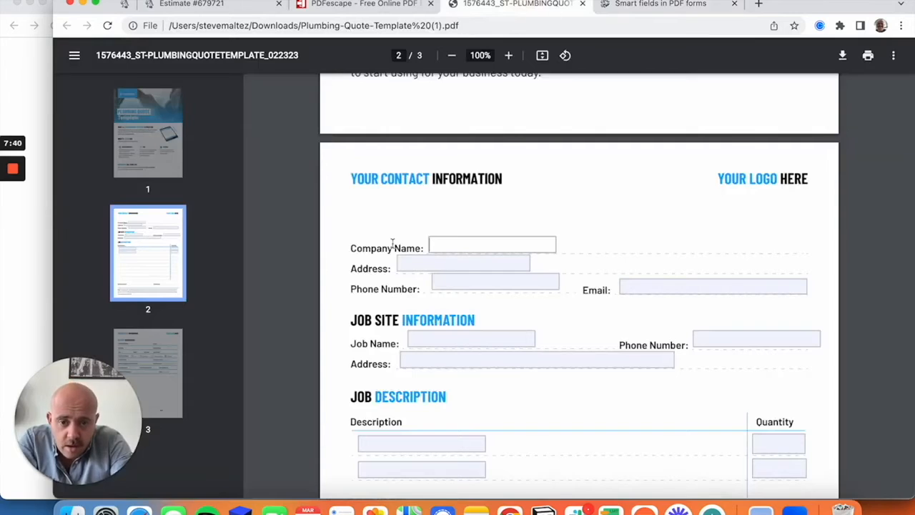
scroll(394, 240, down, 1)
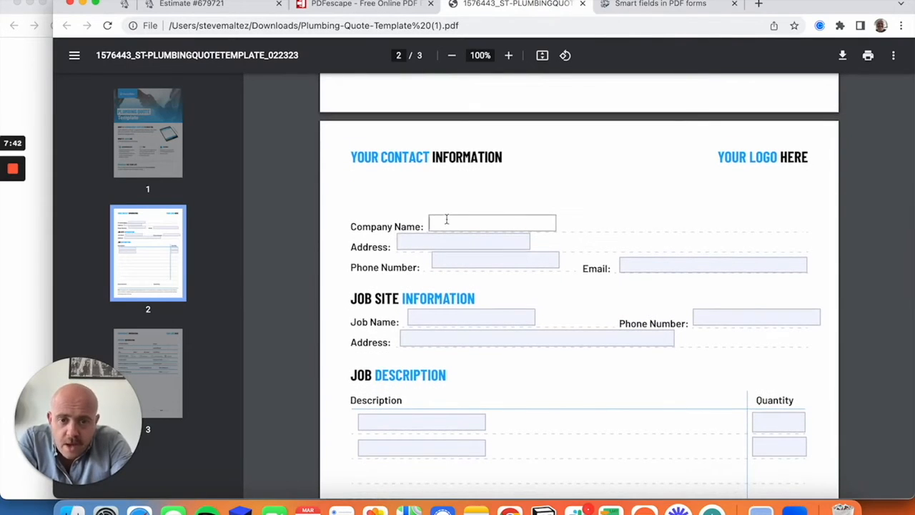
scroll(446, 218, down, 1)
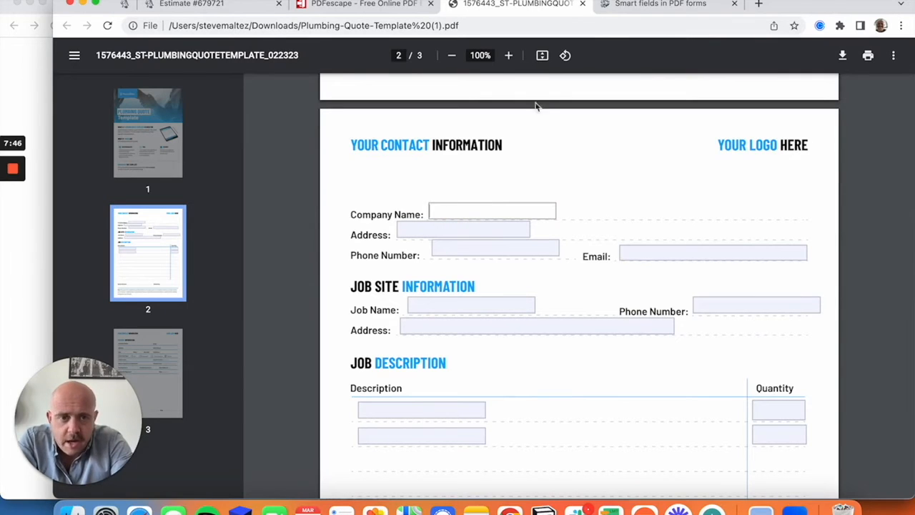
Step: Copy the Customer Name smart field code CN from the "Smart fields in PDF forms" article
click(646, 6)
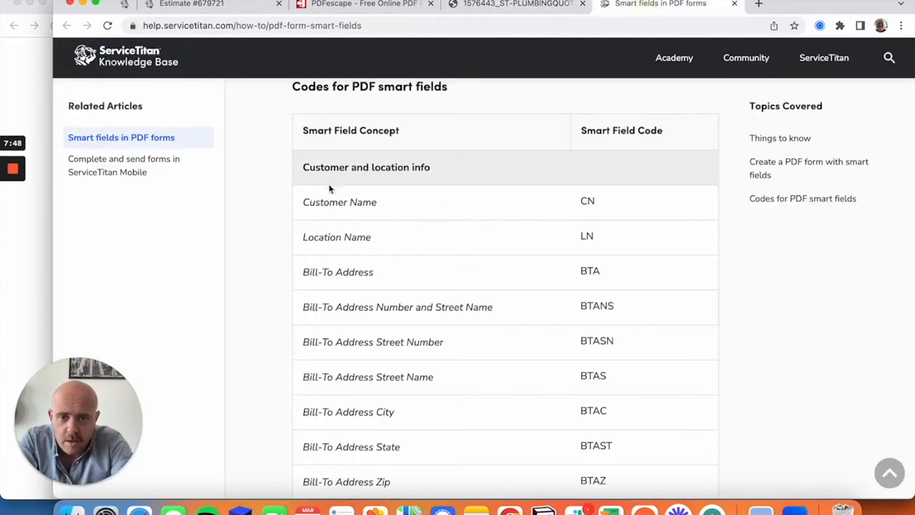
double_click(587, 200)
key(super+c)
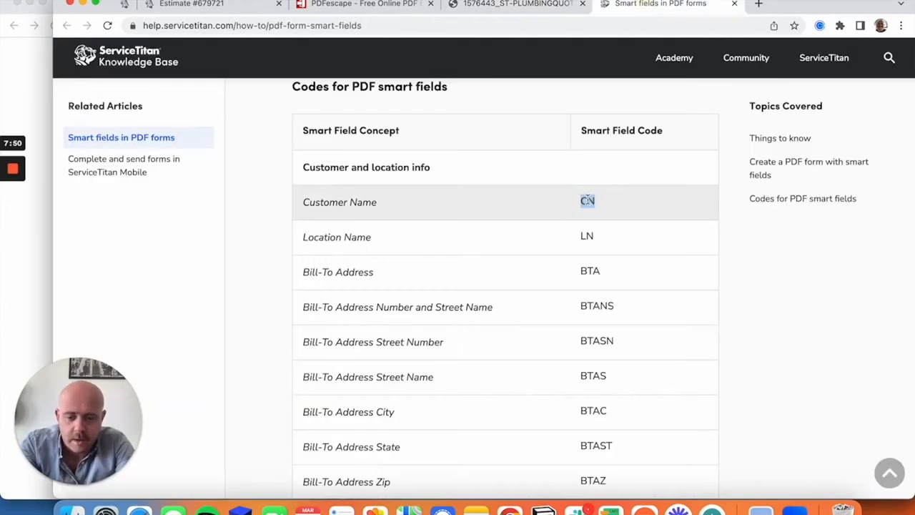
Step: Paste the copied code CN into the Company Name field of the downloaded plumbing quote PDF
click(496, 6)
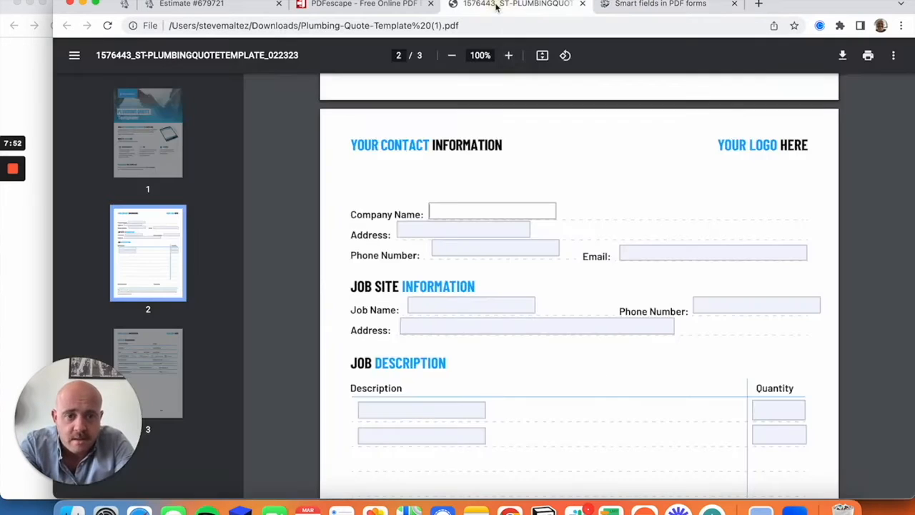
click(455, 206)
key(super+v)
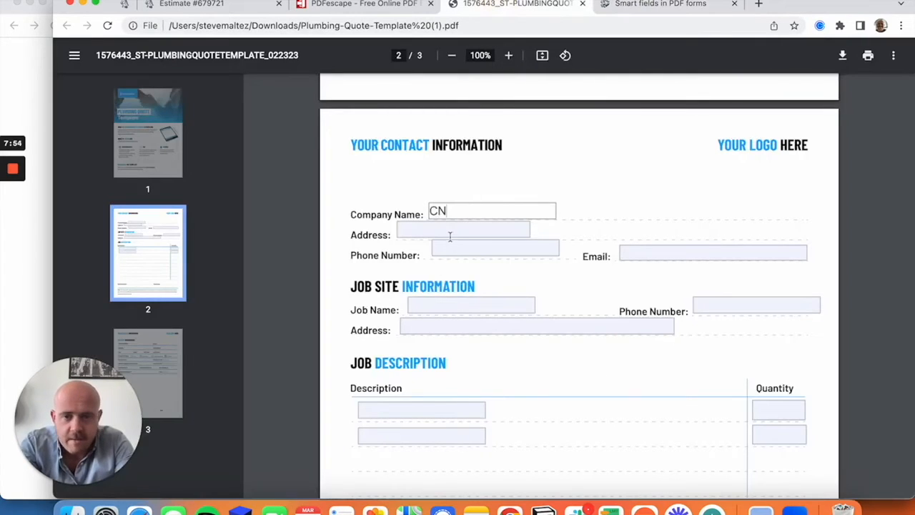
Step: Copy the Bill-To Address code BTA from the smart fields article into the contact information Address field of the PDF
click(637, 8)
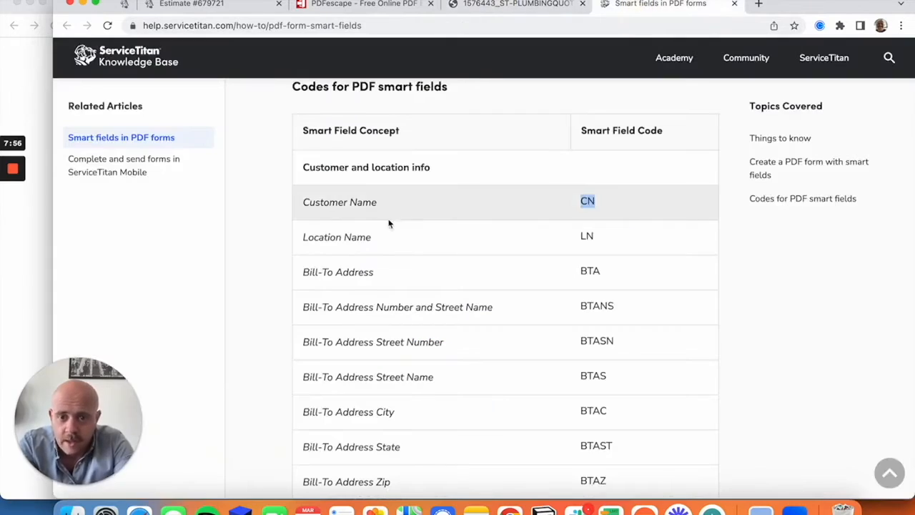
double_click(590, 270)
key(super+c)
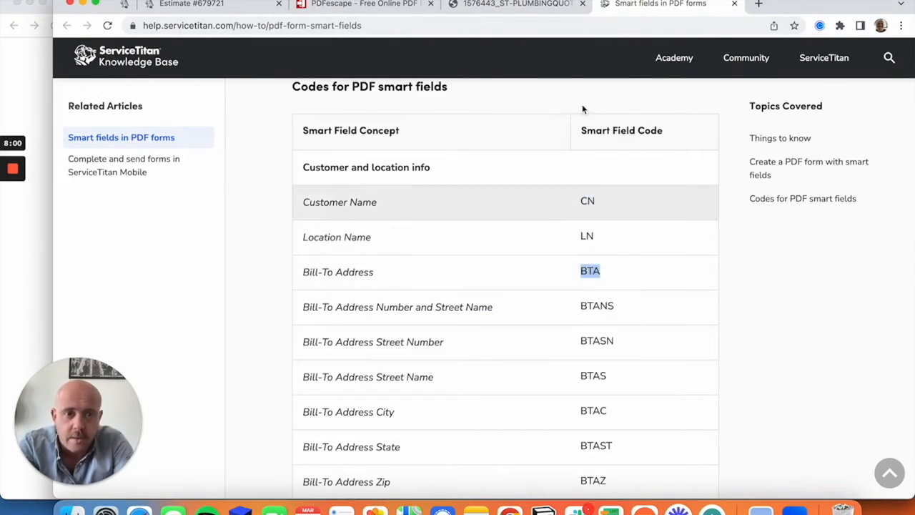
click(548, 10)
key(super+v)
Step: Search the smart fields article for "phone" and copy the Customer Phone 1 code CP1 into the contact information Phone Number field
click(476, 249)
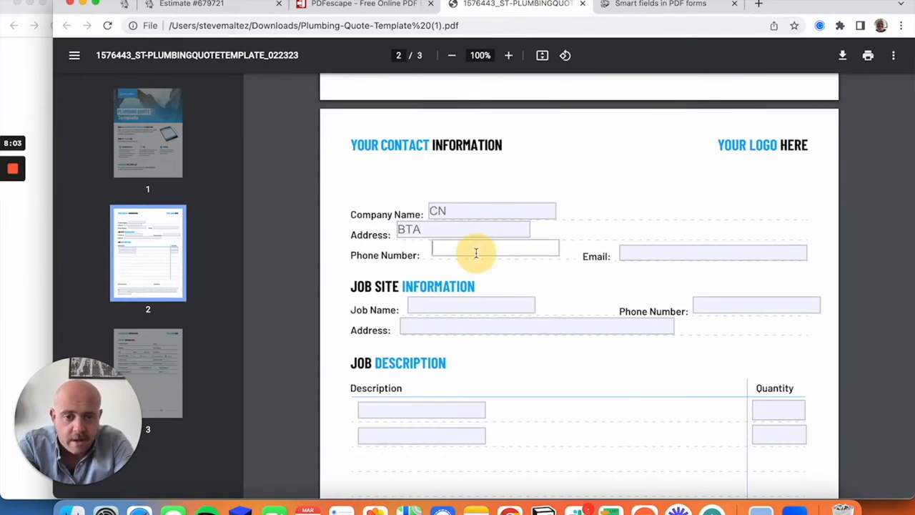
click(655, 6)
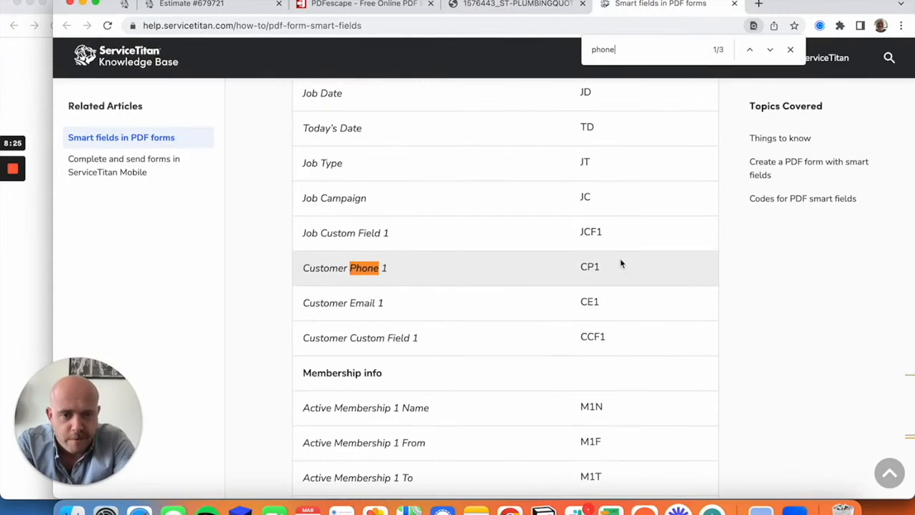
double_click(587, 268)
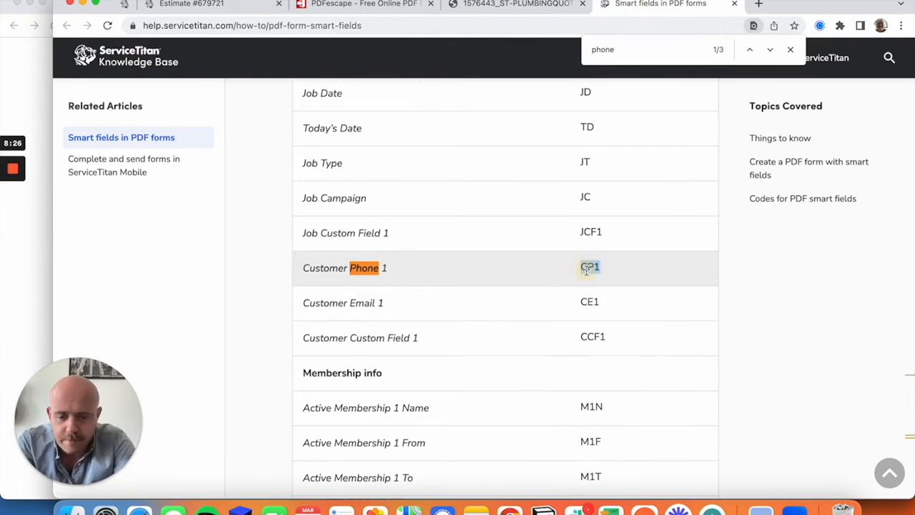
key(super+c)
click(515, 5)
key(super+v)
Step: Copy the Customer Email 1 code CE1 from the article into the Email field, and enter JN in the Job Name field
click(649, 252)
click(652, 8)
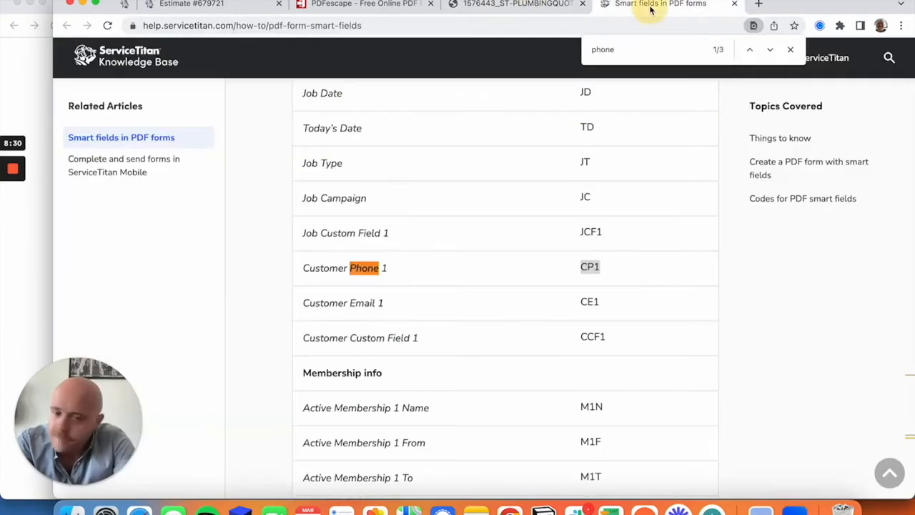
double_click(589, 304)
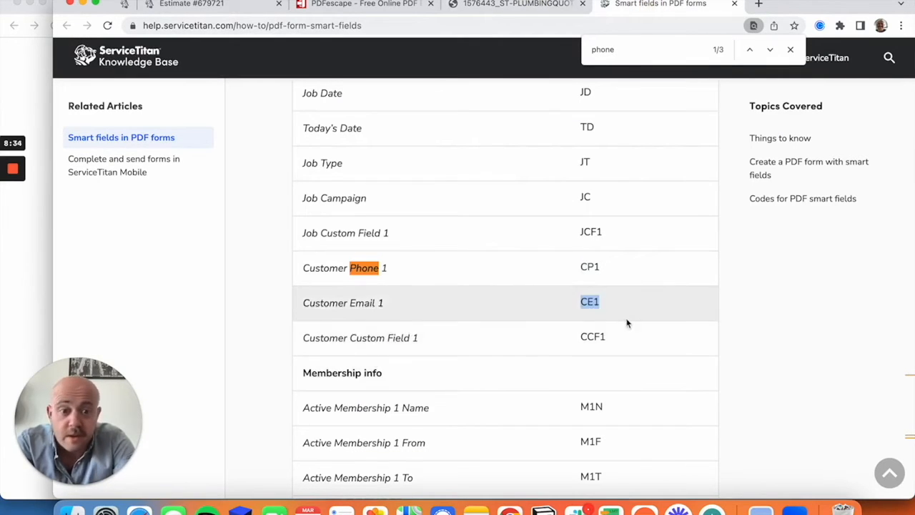
click(484, 6)
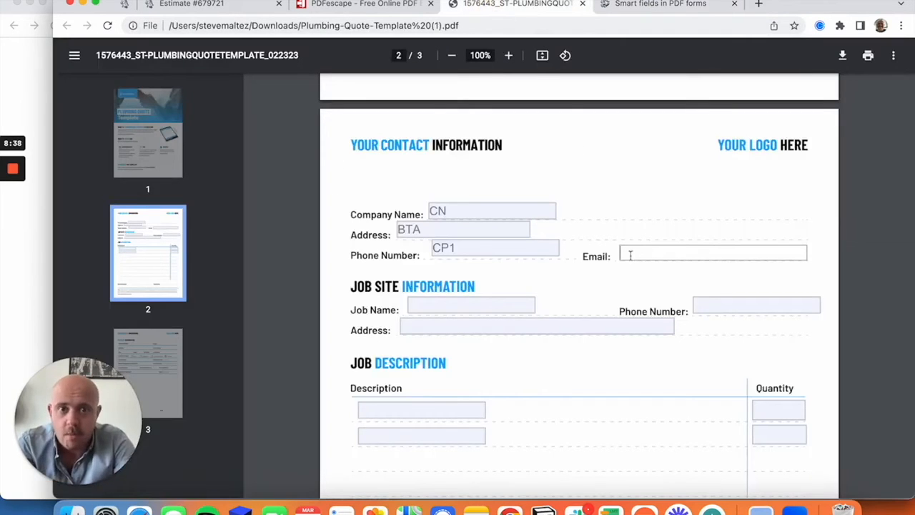
click(656, 252)
key(super+v)
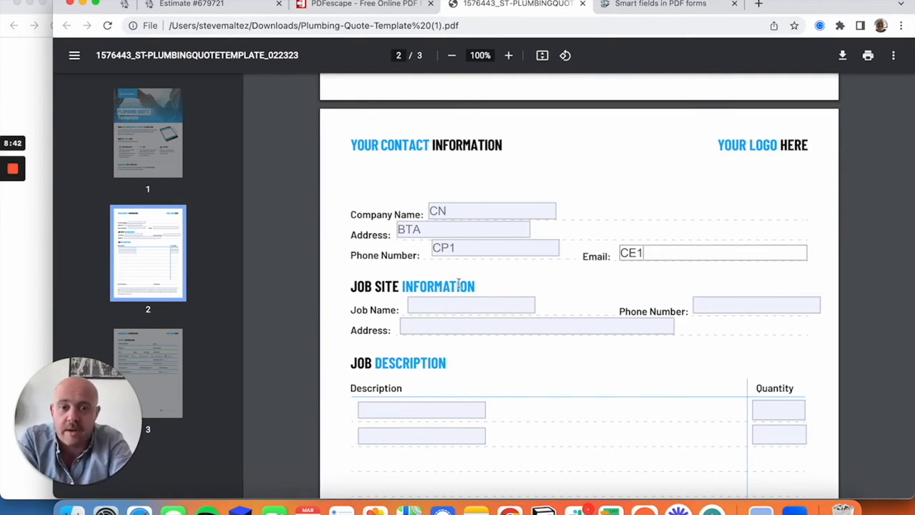
click(442, 303)
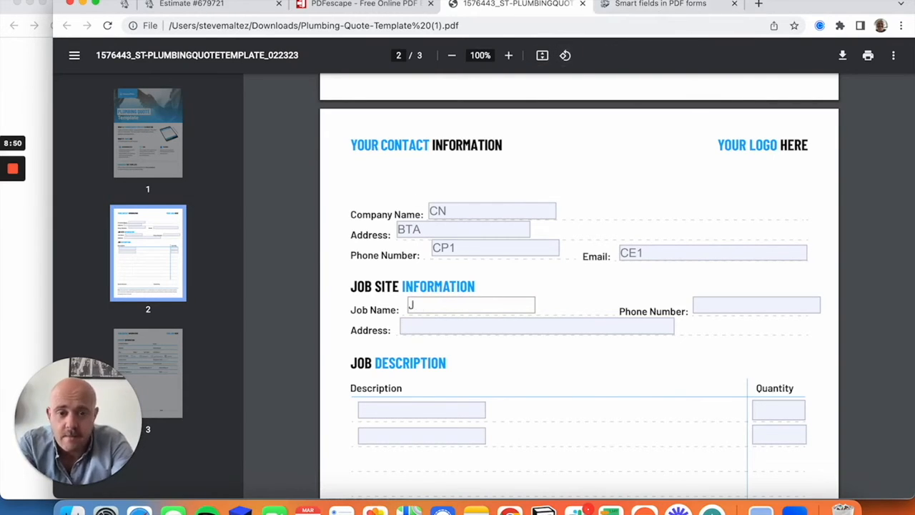
Step: Search the smart fields article for "location" and copy the Location Address code LA into the job site Address field
click(446, 327)
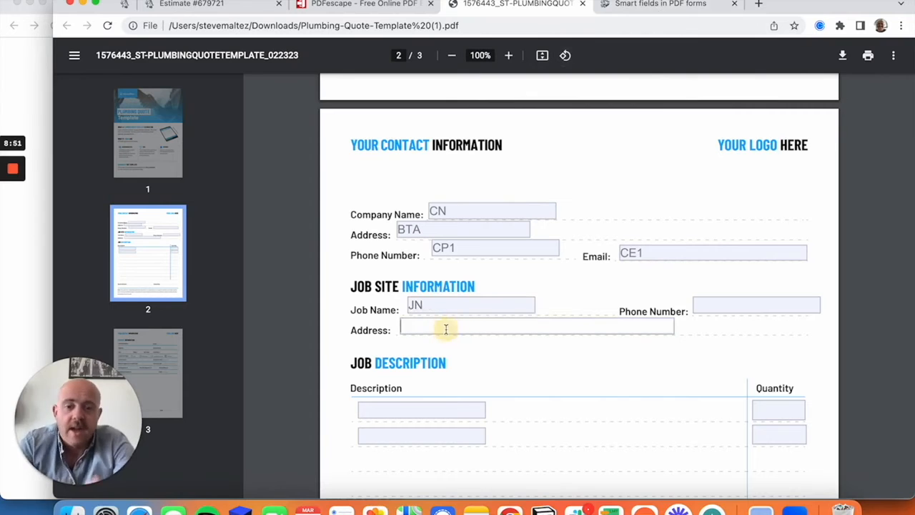
click(640, 7)
scroll(582, 122, down, 10)
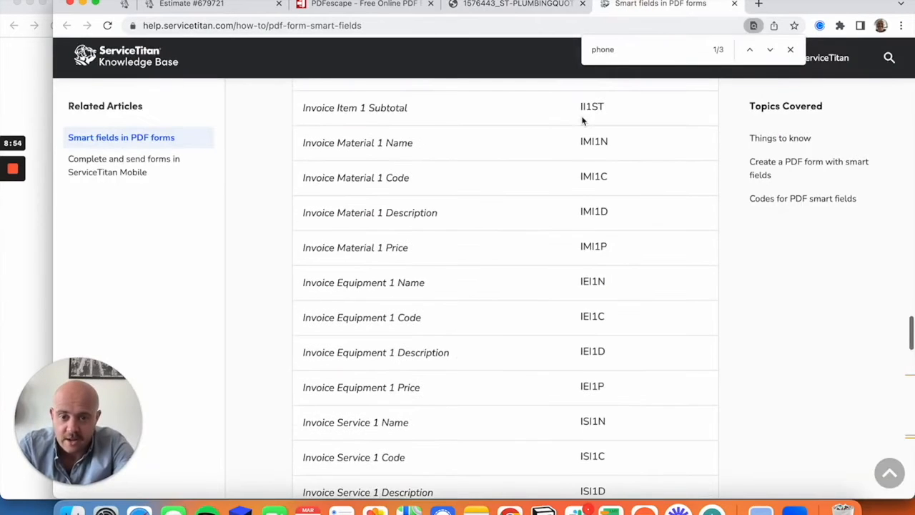
scroll(583, 121, up, 10)
key(super+f)
text(location)
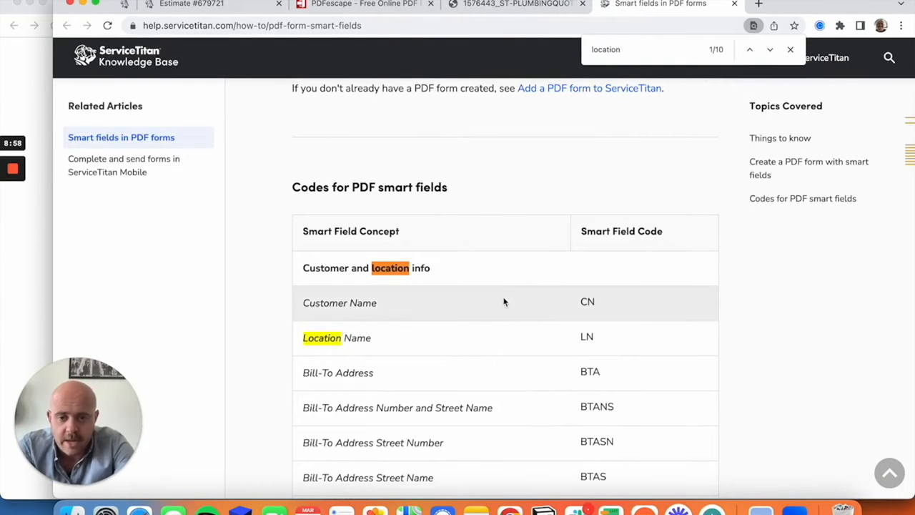
scroll(504, 303, down, 3)
scroll(504, 302, down, 3)
double_click(587, 341)
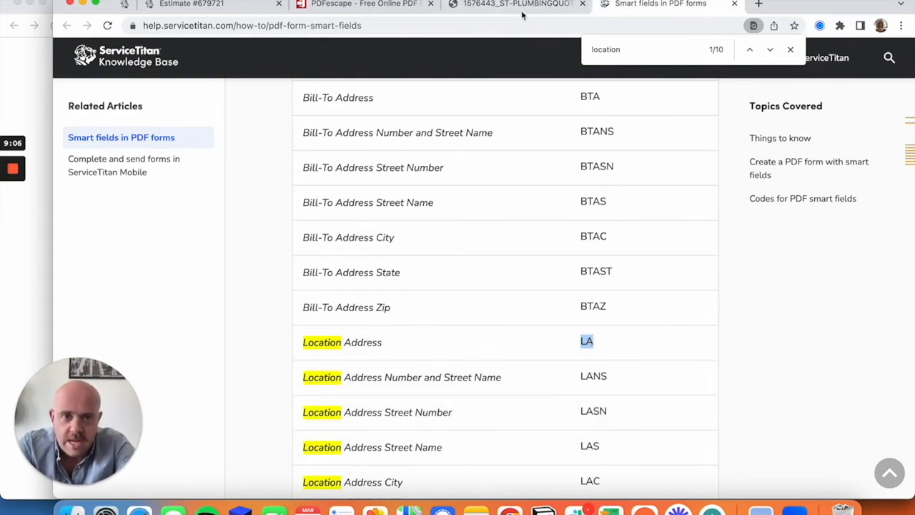
scroll(585, 268, down, 3)
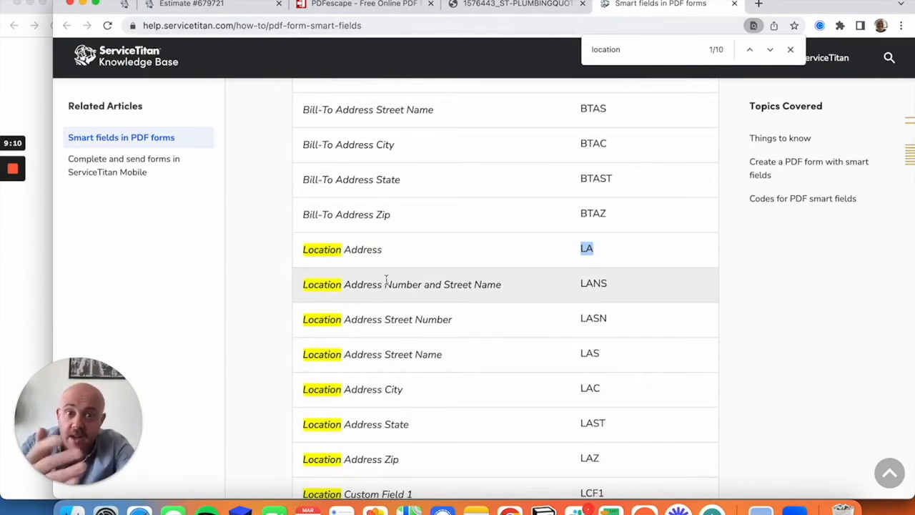
click(492, 4)
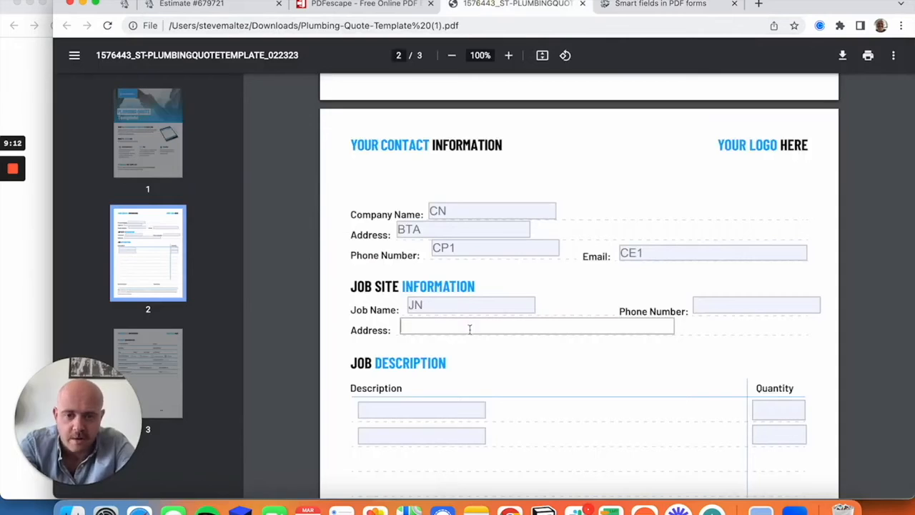
Step: Search the smart fields article for "job d" to find a code for the first Description field
scroll(465, 343, down, 1)
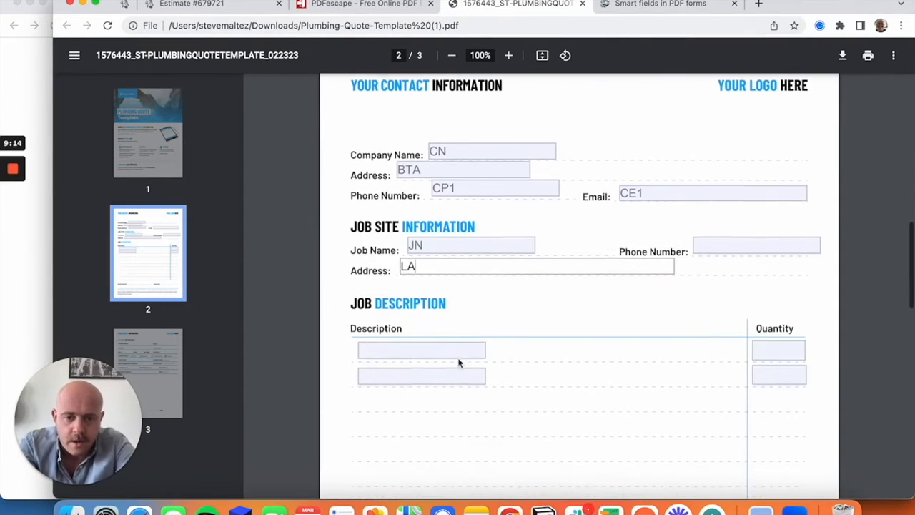
click(420, 347)
click(640, 7)
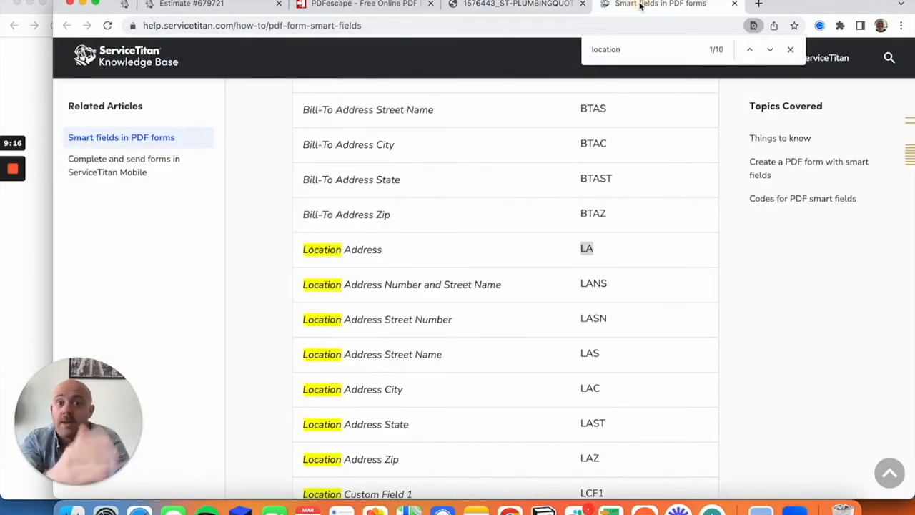
scroll(574, 230, down, 6)
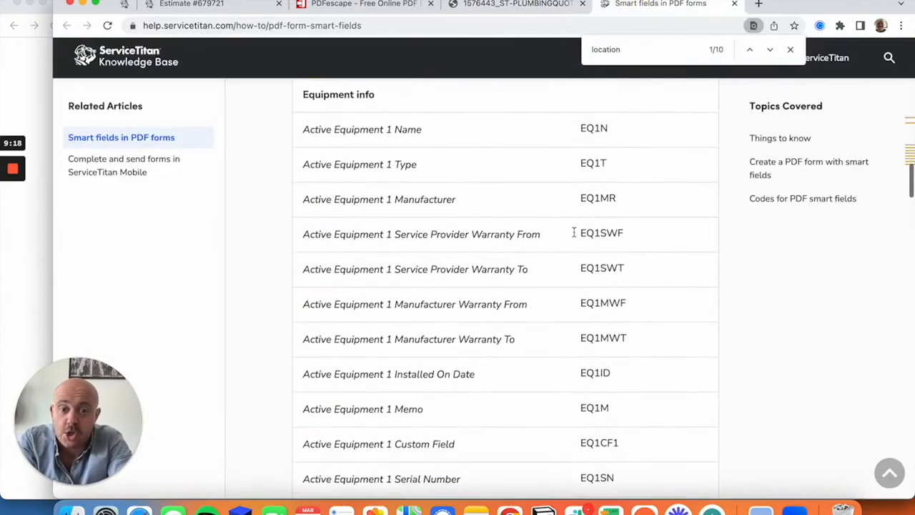
key(super+f)
text(job d)
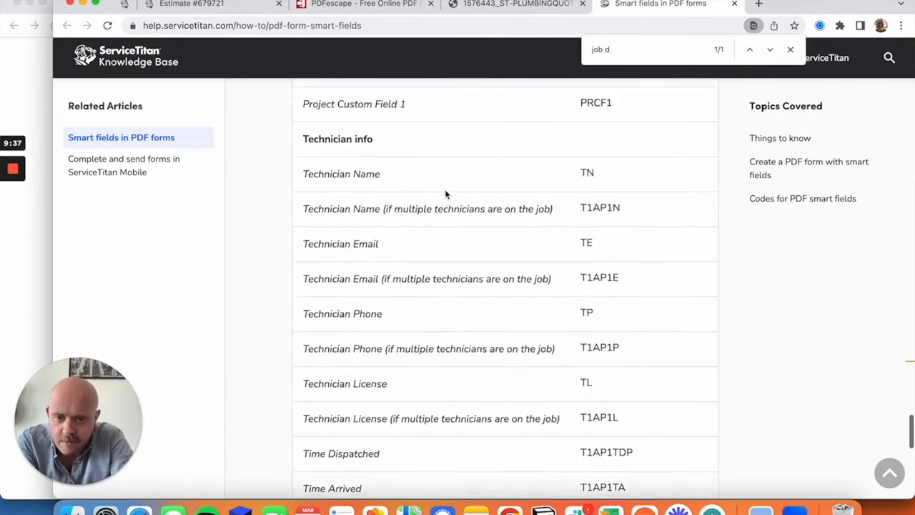
Step: Search the article for "invoice" and copy the Invoice Summary code IS into the first Description field
scroll(445, 194, up, 5)
key(super+f)
text(invoice)
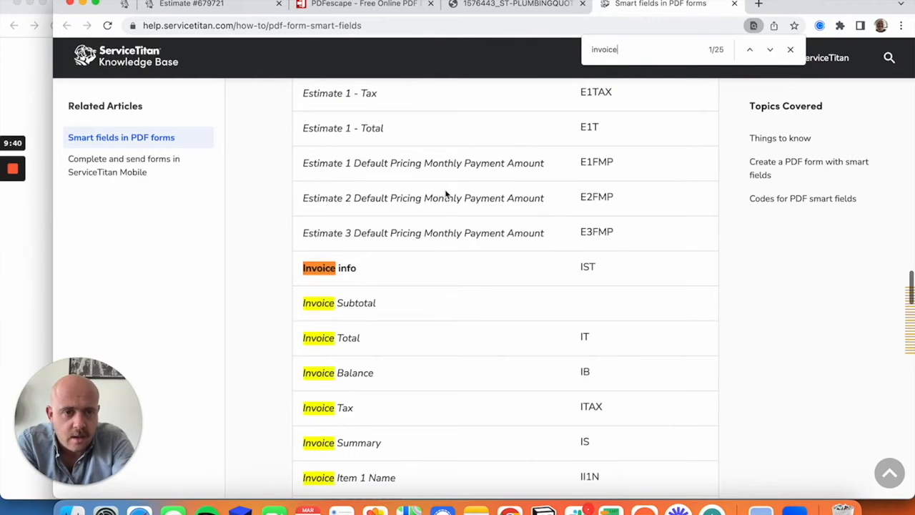
scroll(446, 194, down, 5)
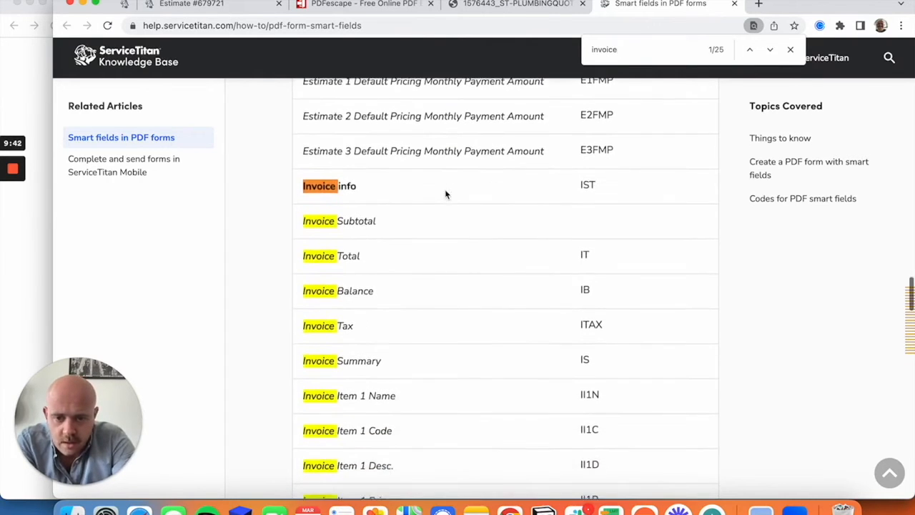
double_click(585, 289)
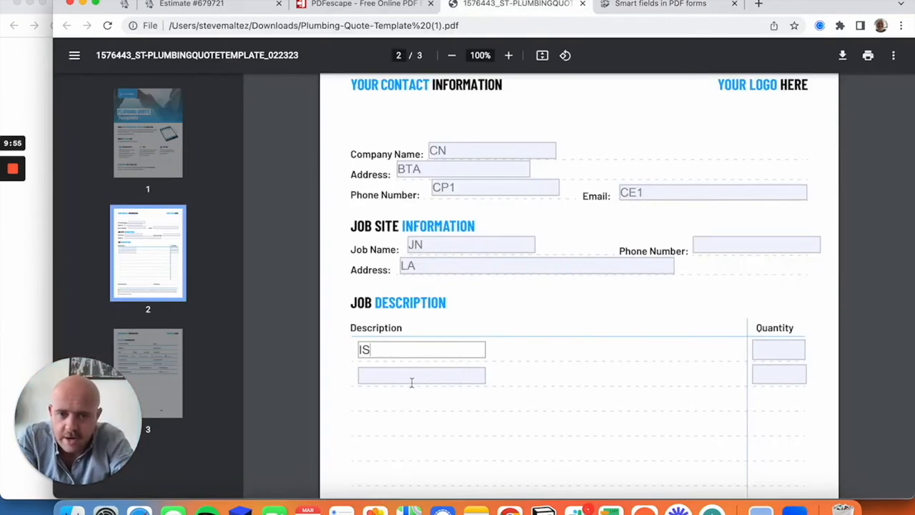
Step: Replace the first Description field's entry with the Invoice Item 1 Desc. code II1D copied from the article
click(412, 379)
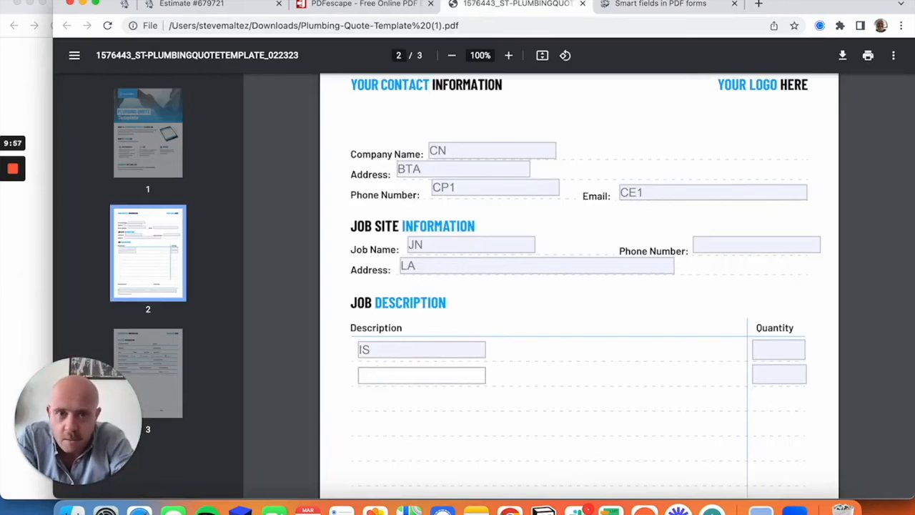
click(636, 5)
scroll(505, 288, down, 3)
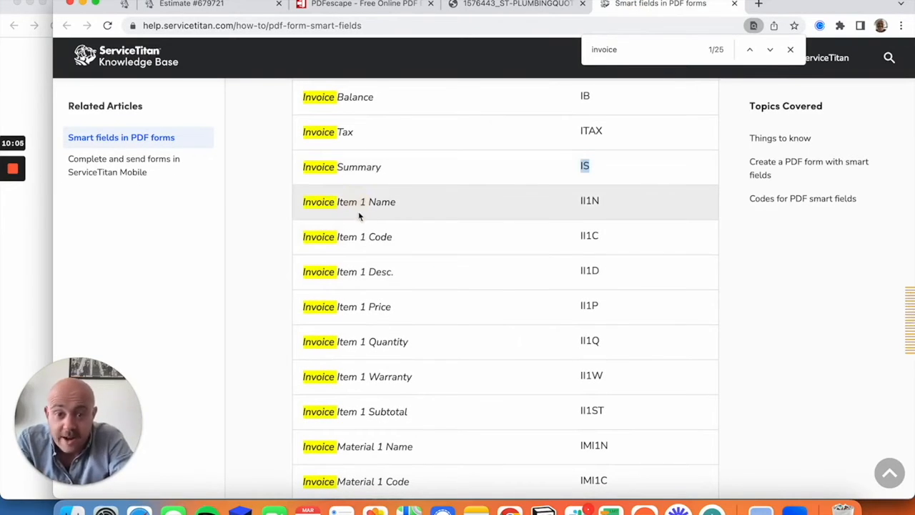
click(372, 272)
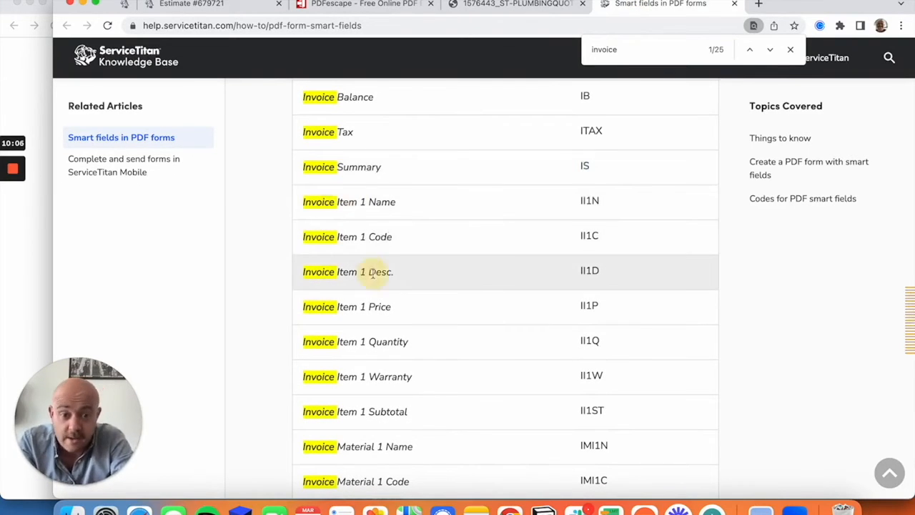
double_click(593, 271)
key(super+c)
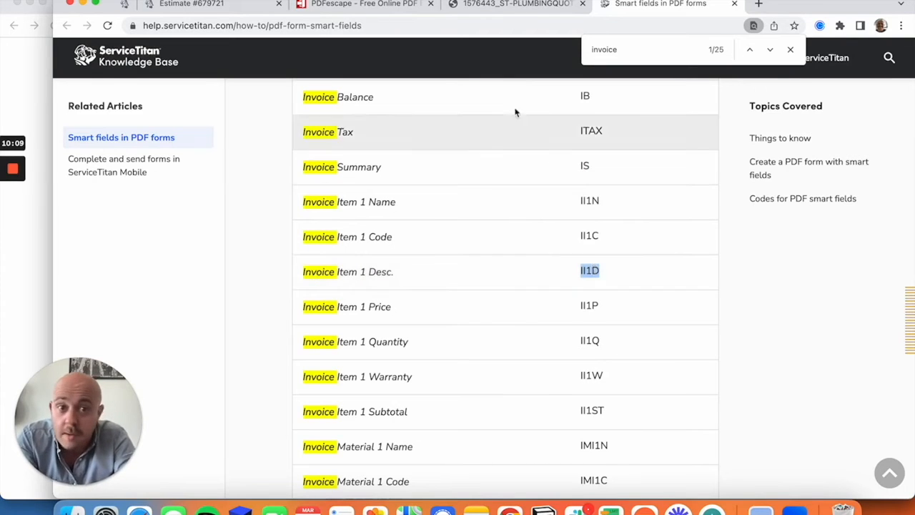
click(515, 4)
click(388, 347)
double_click(388, 348)
key(super+v)
Step: Copy the Invoice Item 1 Quantity code II1Q from the smart fields article for the first Quantity field
click(375, 377)
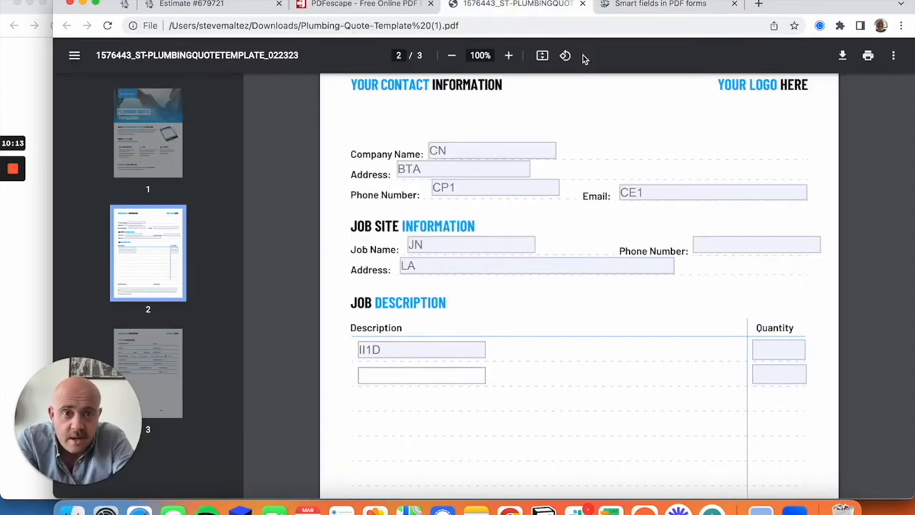
click(647, 8)
scroll(429, 372, down, 1)
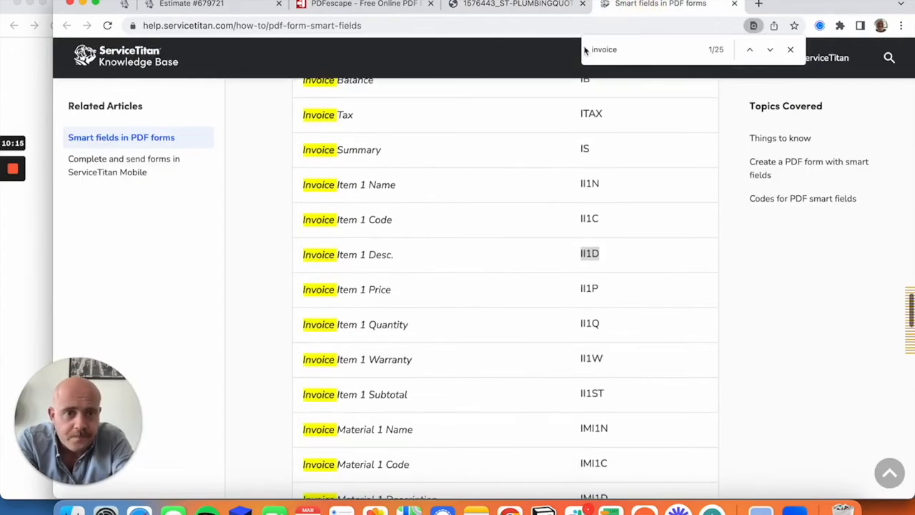
key(Escape)
click(515, 4)
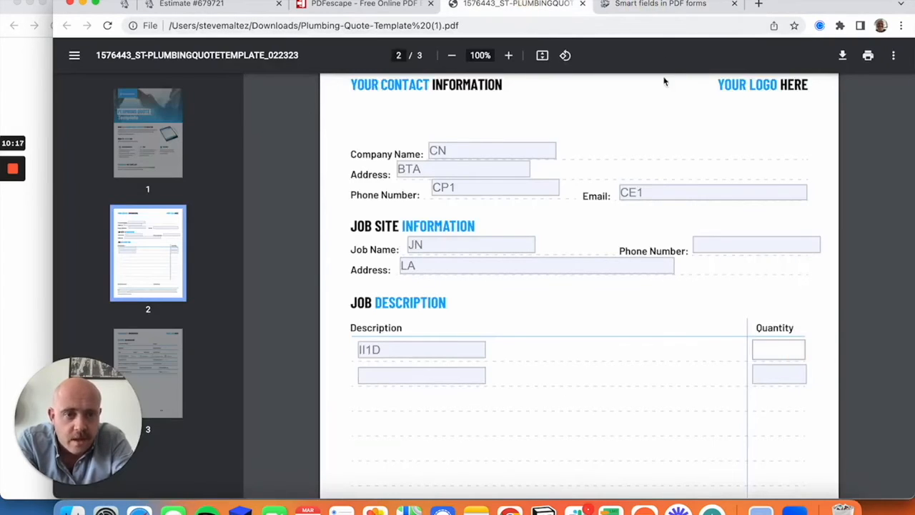
click(661, 5)
scroll(579, 251, down, 1)
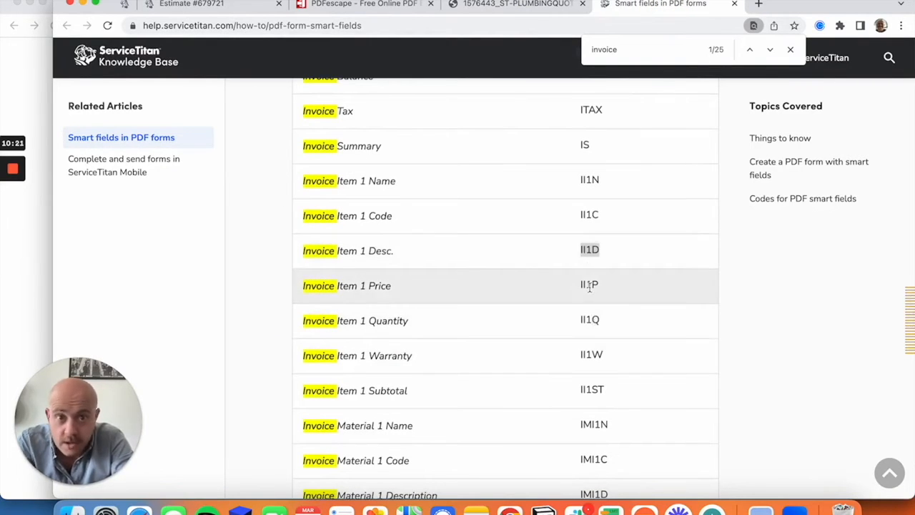
double_click(590, 319)
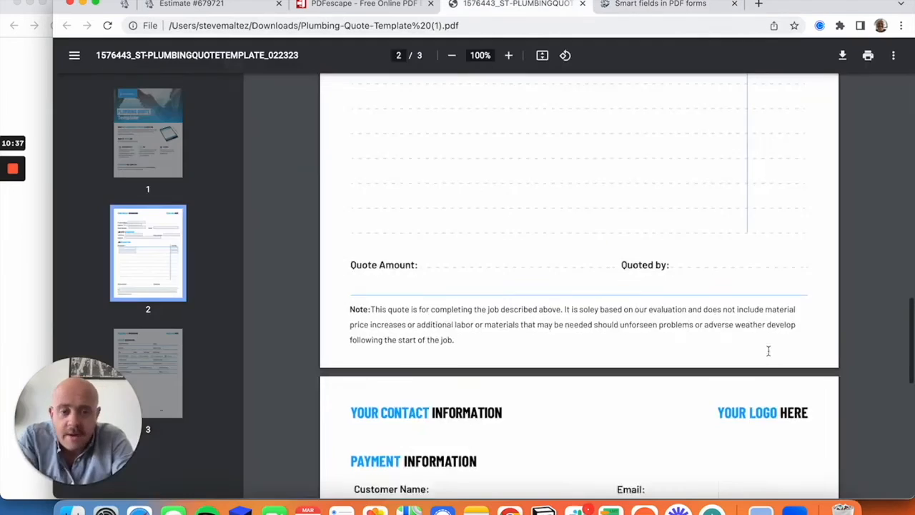
Step: Review the filled-in quote template and save it to Downloads as Plumbing-Quote-Template (1), replacing the existing file
scroll(769, 354, down, 5)
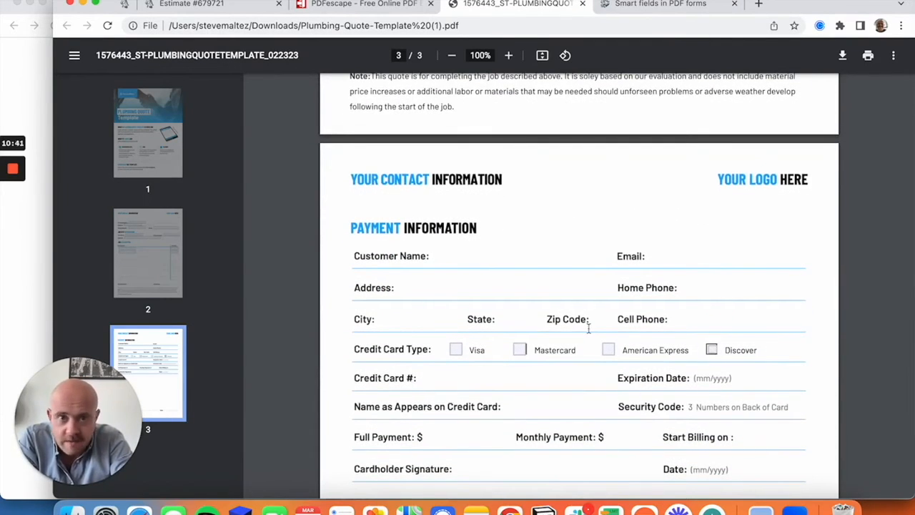
scroll(589, 328, up, 10)
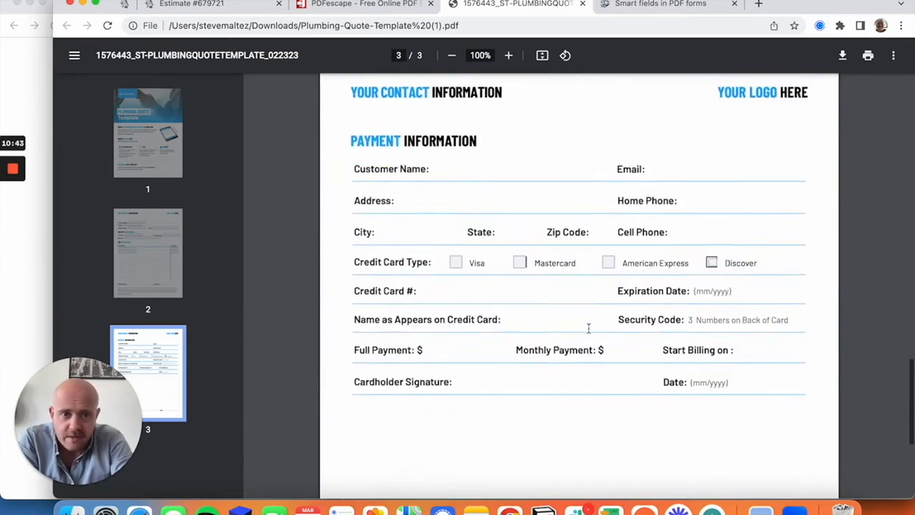
scroll(486, 357, down, 3)
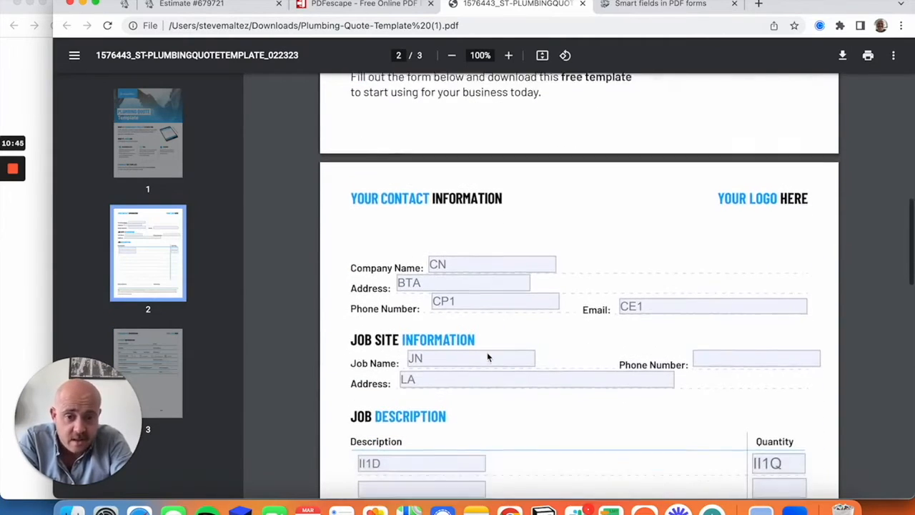
click(842, 55)
click(836, 84)
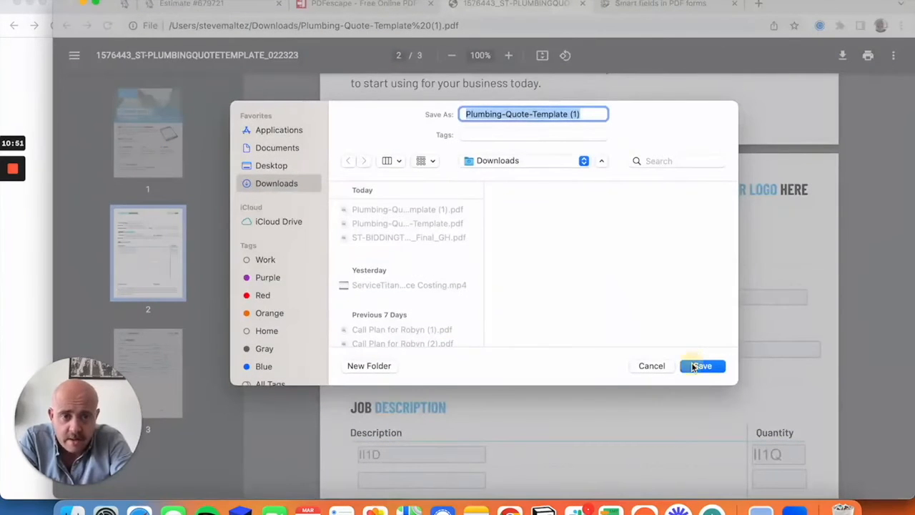
click(695, 366)
click(533, 313)
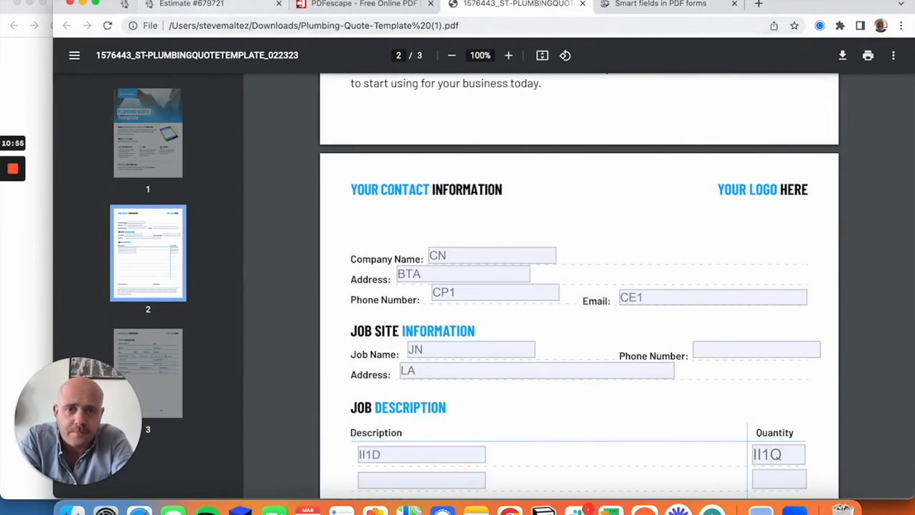
Step: Return to ServiceTitan, search the settings for "forms" and open the Forms settings
click(209, 9)
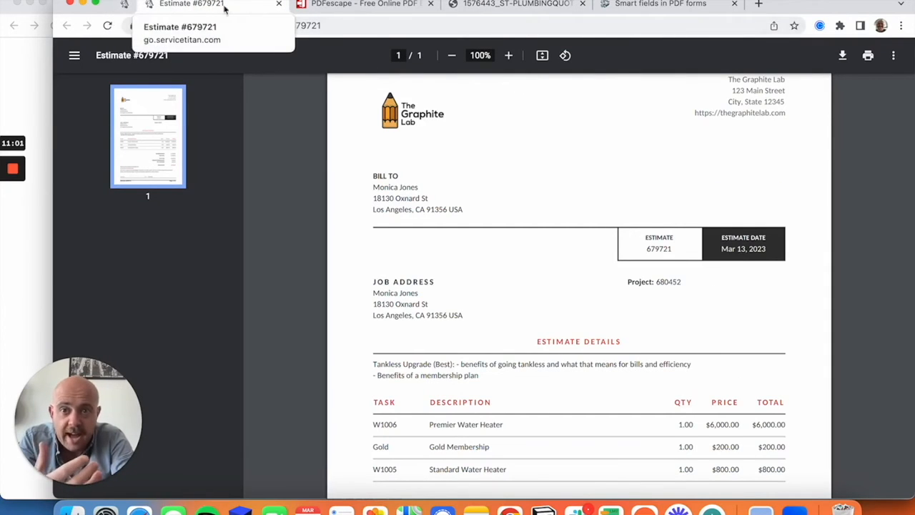
click(128, 7)
click(860, 55)
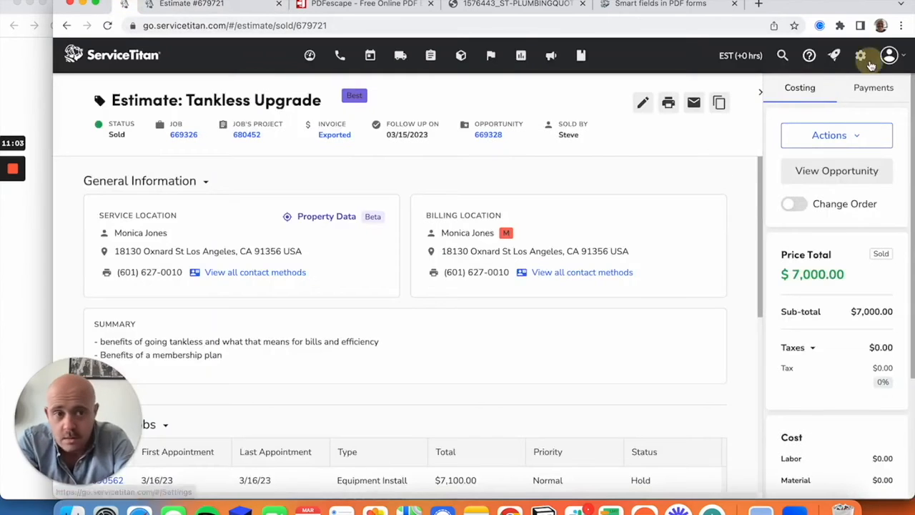
click(132, 102)
text(forms)
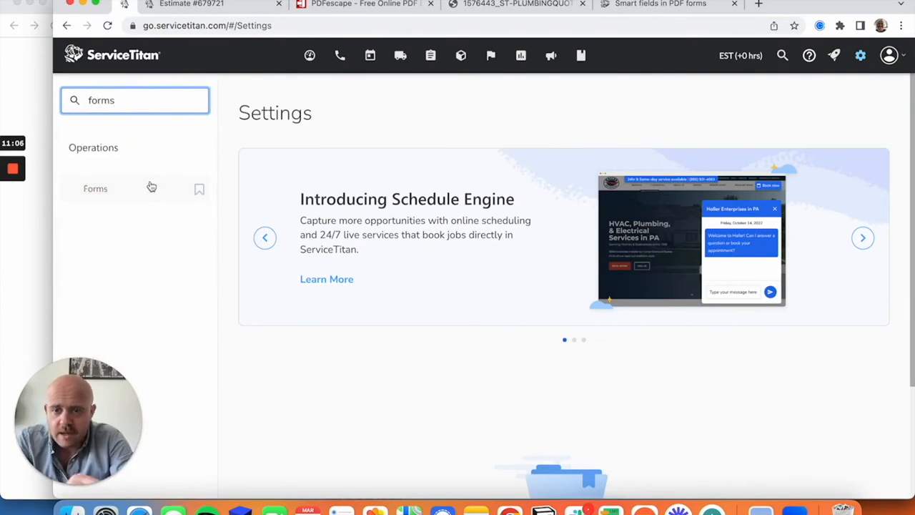
click(150, 188)
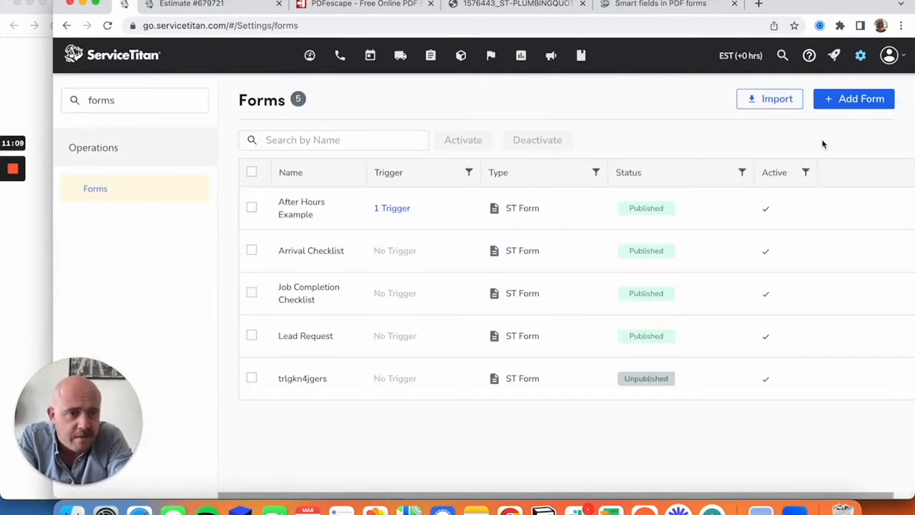
Step: Add a new form named PDF Estimate
click(859, 102)
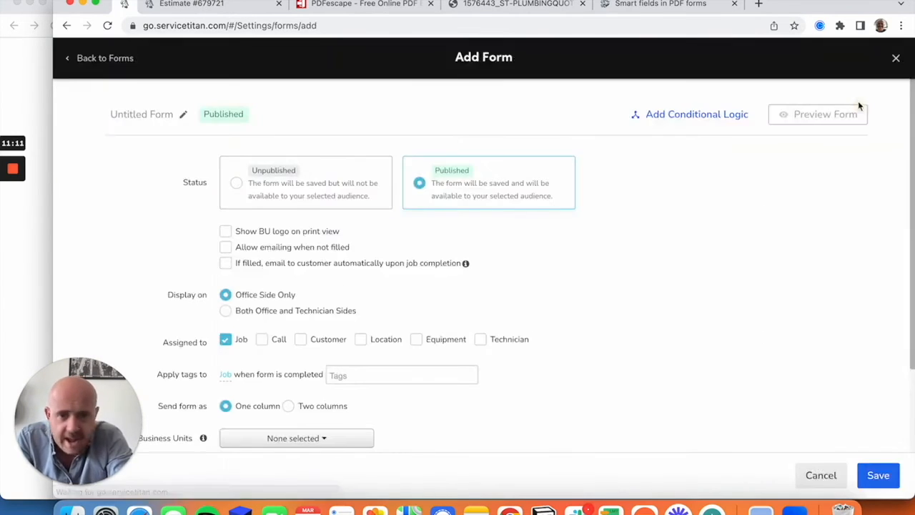
click(152, 111)
text(PDF E)
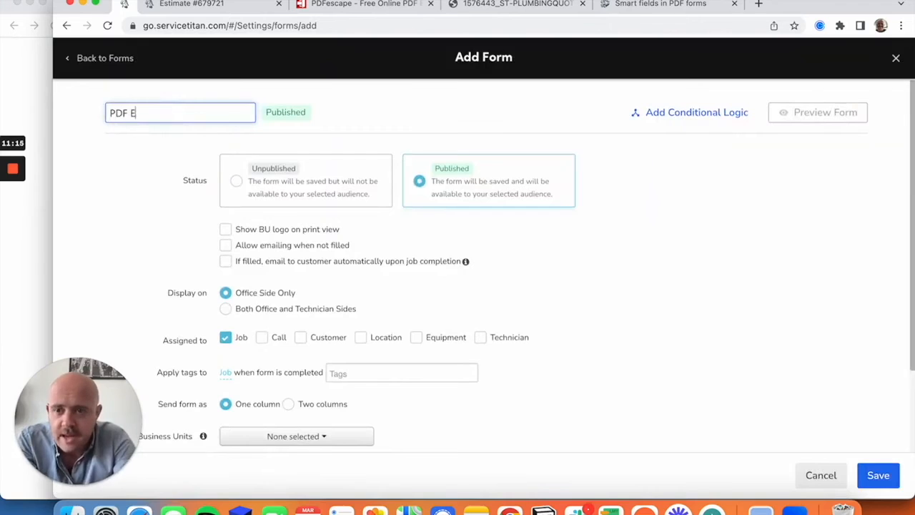
text(stimate)
Step: Switch the form's display to Both Office and Technician Sides and back to Office Side Only
scroll(243, 136, down, 2)
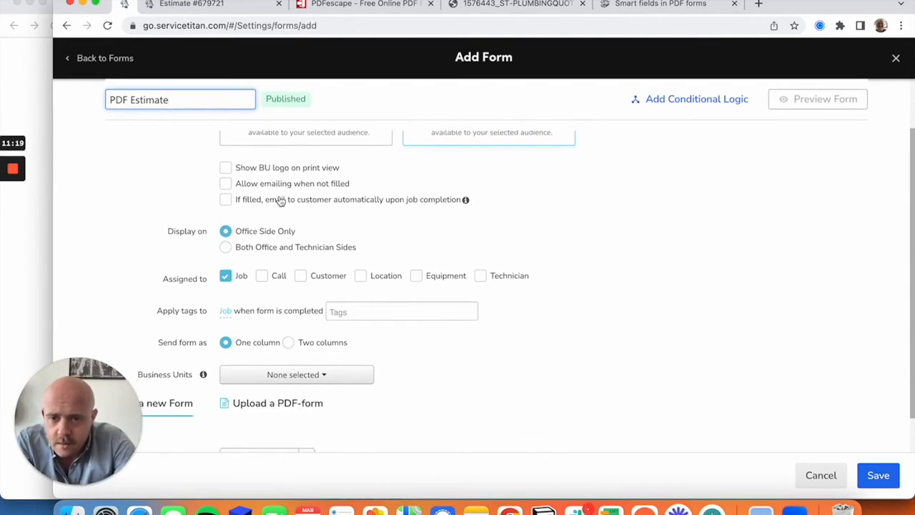
scroll(281, 201, down, 1)
scroll(280, 211, down, 1)
click(282, 223)
scroll(282, 224, down, 1)
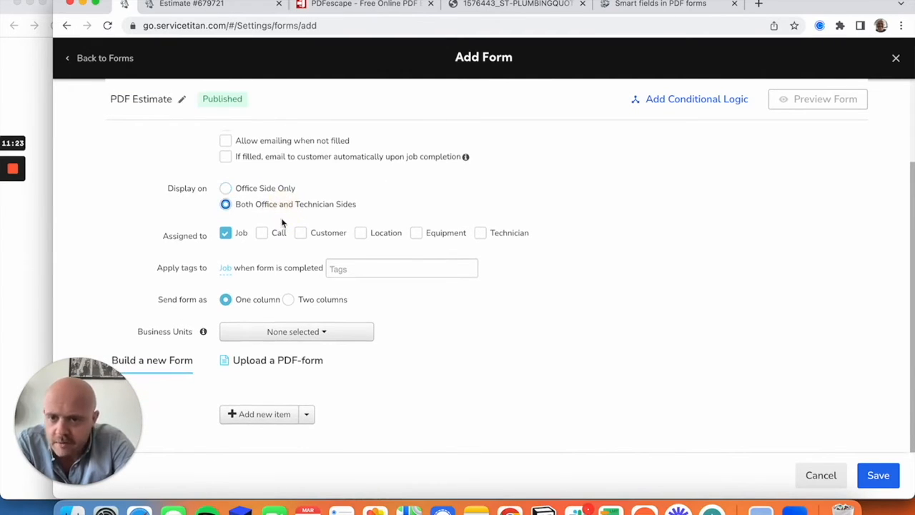
click(270, 187)
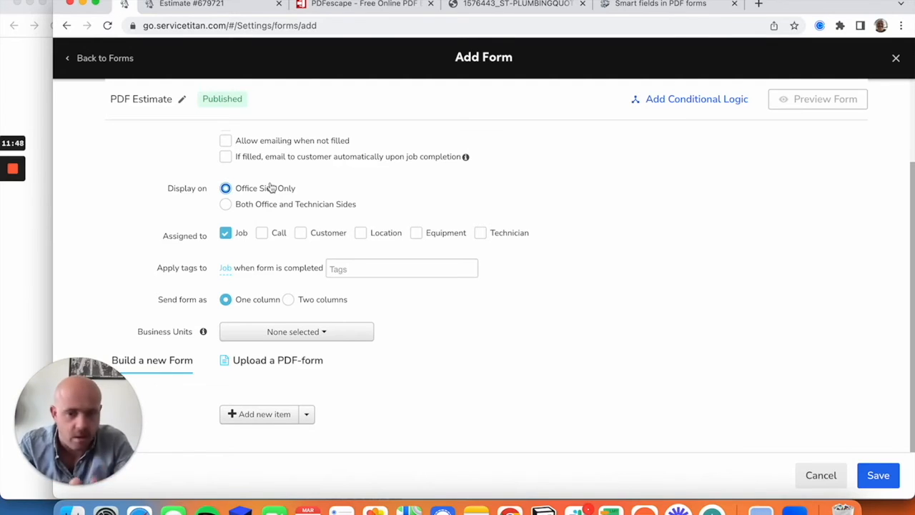
Step: Upload Plumbing-Quote-Template (1).pdf from Downloads as the new form's PDF
click(272, 359)
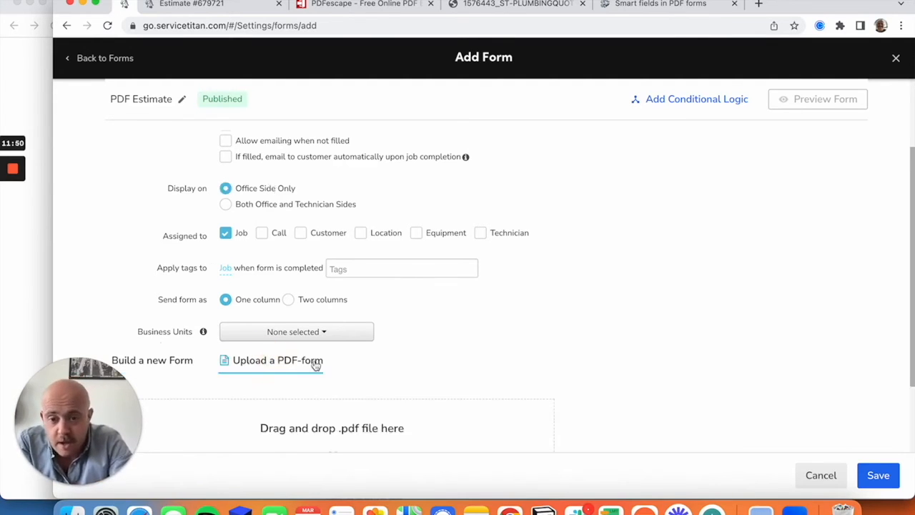
click(281, 330)
click(592, 308)
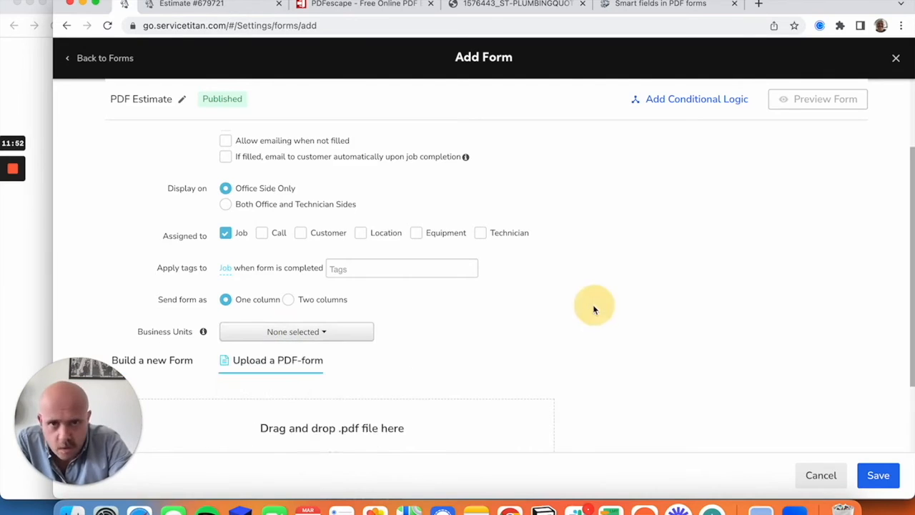
scroll(593, 310, down, 3)
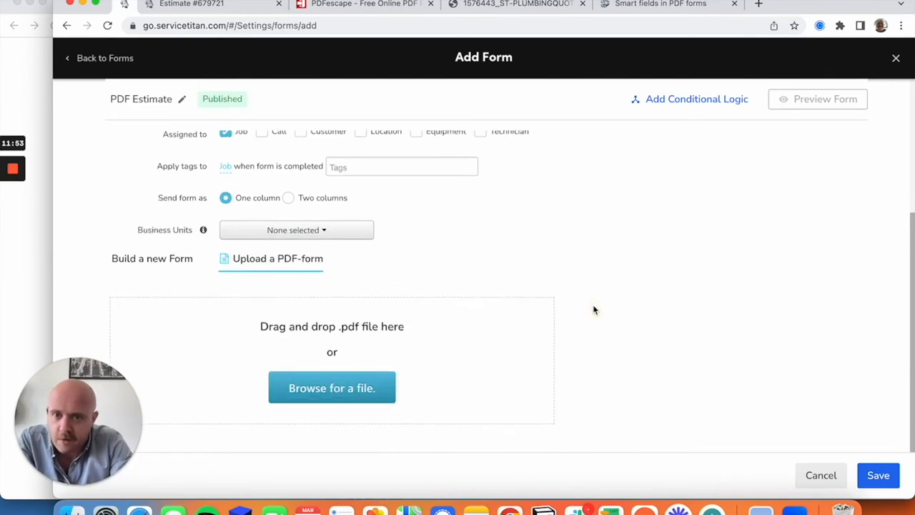
click(353, 388)
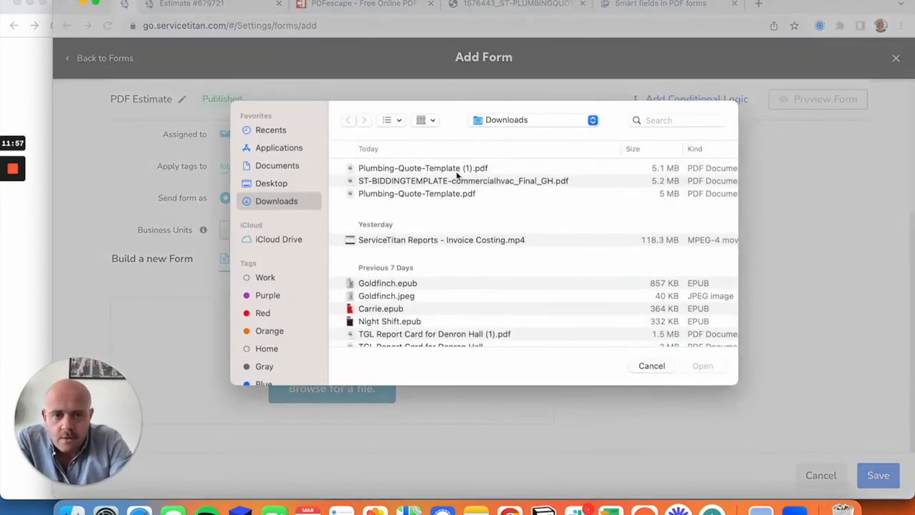
click(458, 169)
double_click(458, 169)
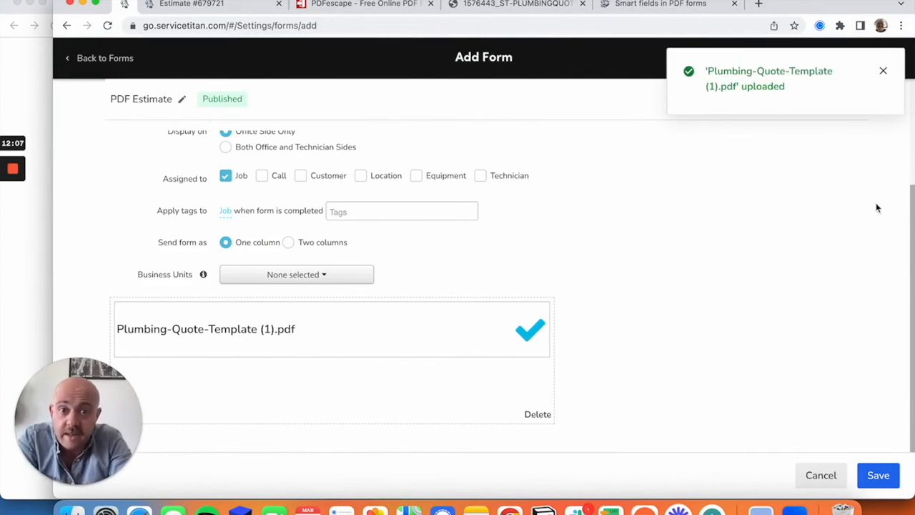
Step: Examine the invoice item, material, equipment, service and job info codes in the smart fields article
click(665, 4)
scroll(478, 269, down, 7)
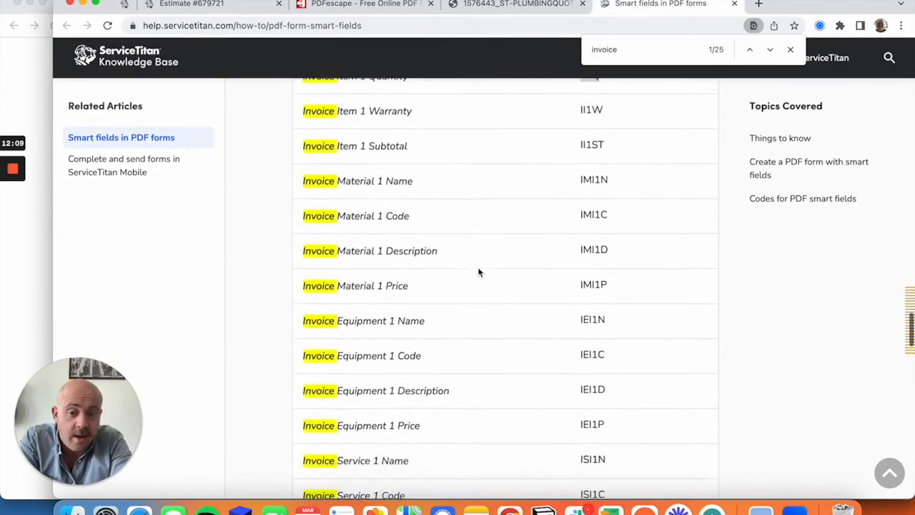
scroll(479, 272, down, 3)
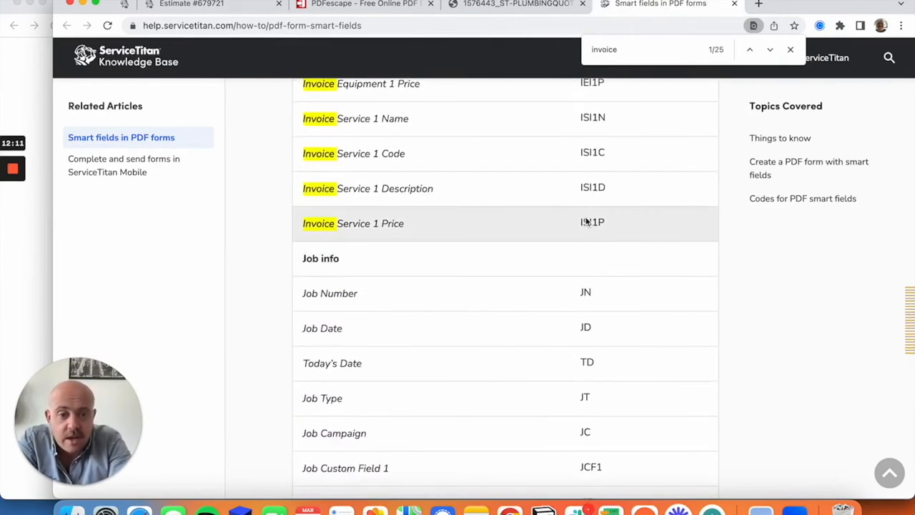
scroll(470, 282, down, 6)
scroll(471, 283, down, 20)
scroll(471, 284, up, 9)
scroll(471, 282, up, 15)
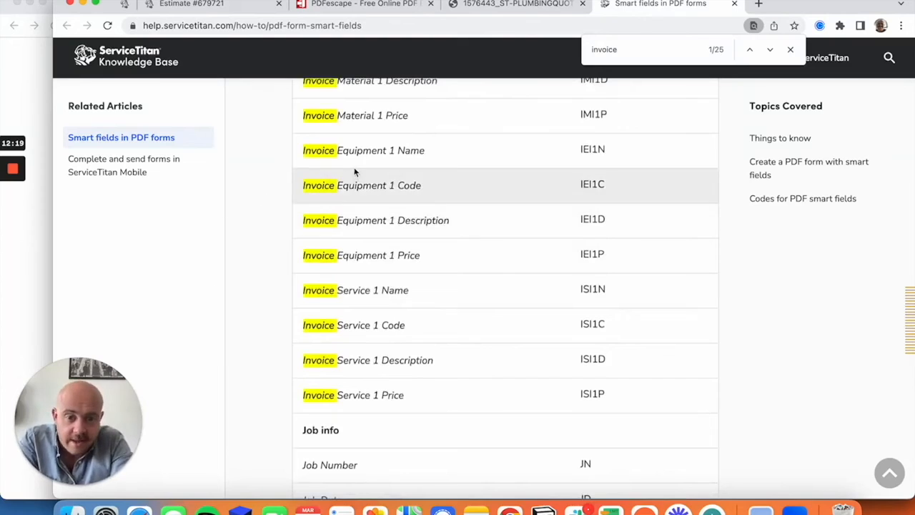
click(582, 119)
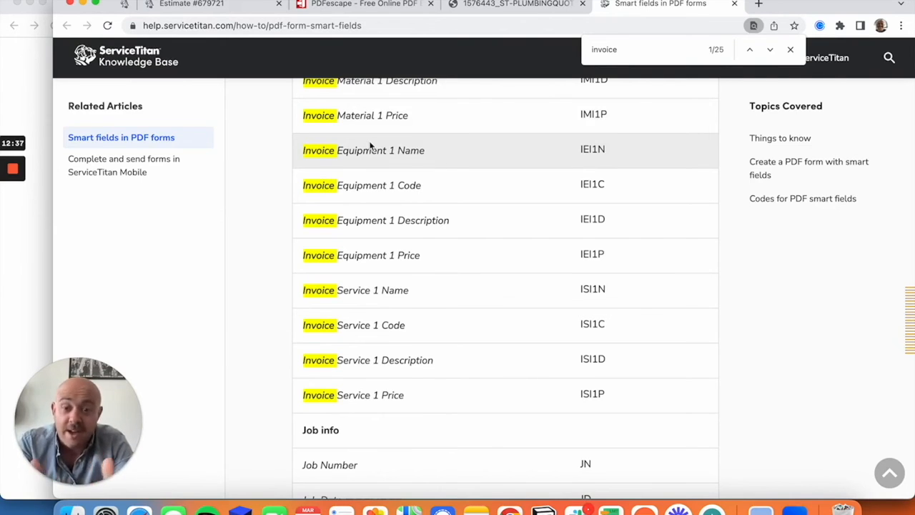
scroll(370, 146, down, 3)
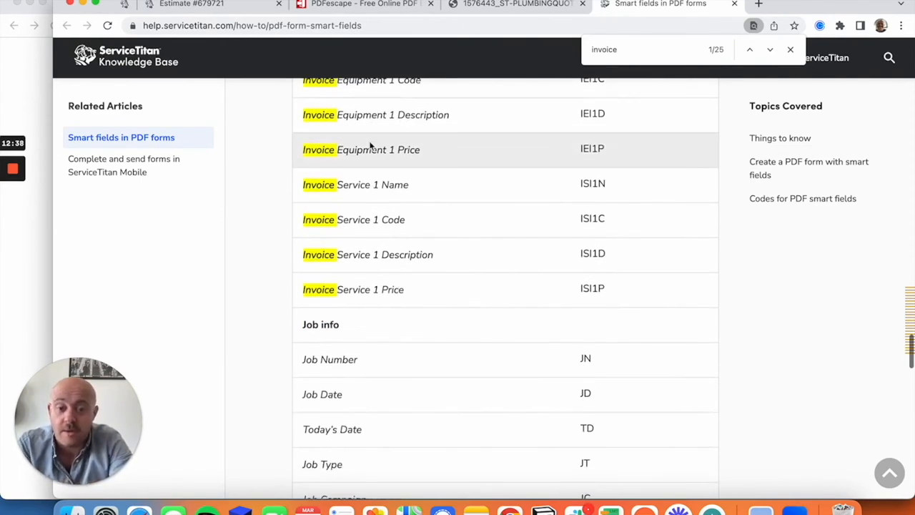
scroll(568, 331, down, 4)
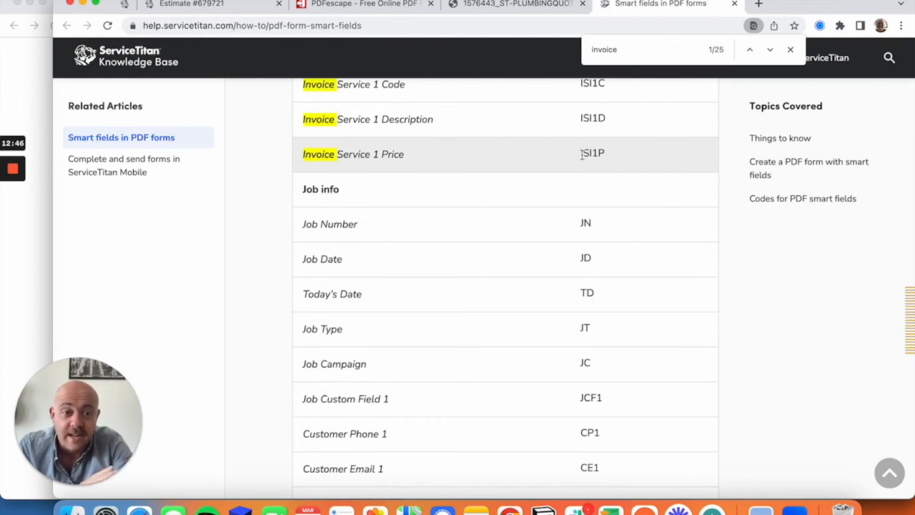
click(639, 153)
click(331, 156)
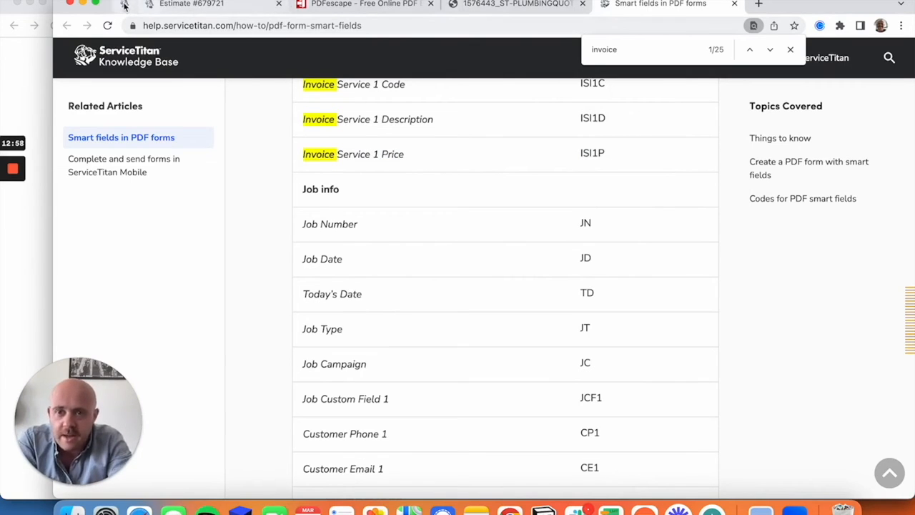
Step: Return to ServiceTitan and save the PDF Estimate form
click(124, 6)
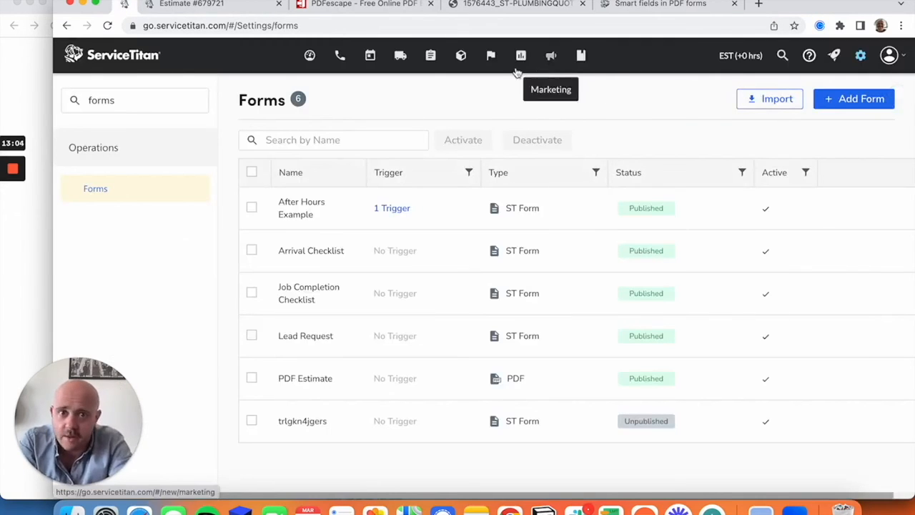
mouse_move(32, 202)
click(10, 219)
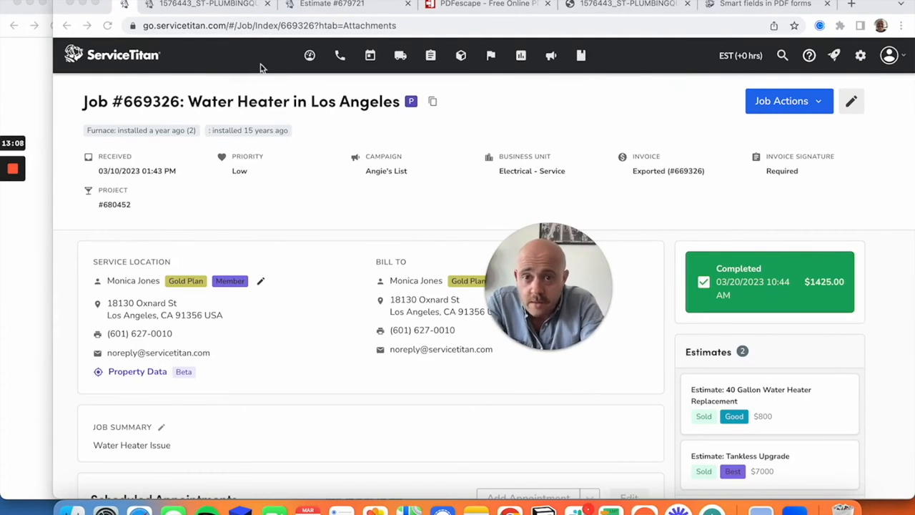
Step: Check the filled-in PDF quote form against the water heater job's details and its printed estimate
scroll(325, 311, down, 2)
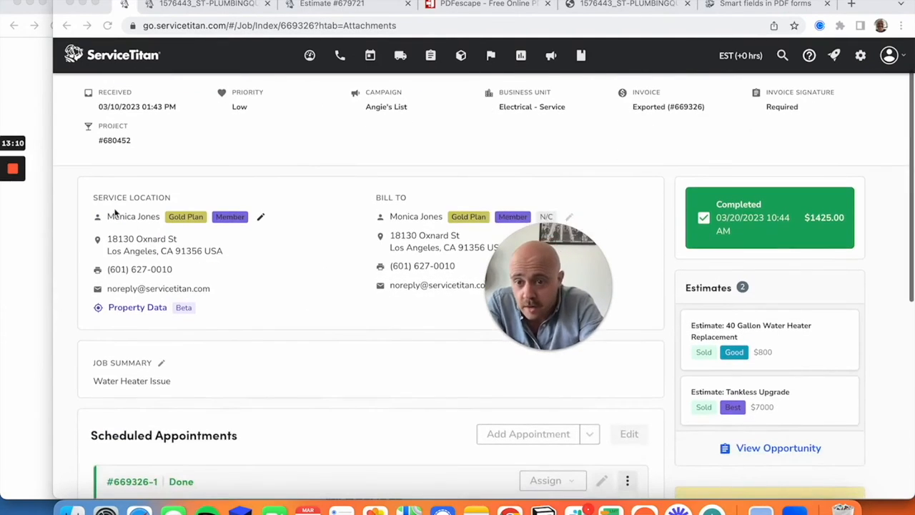
click(344, 6)
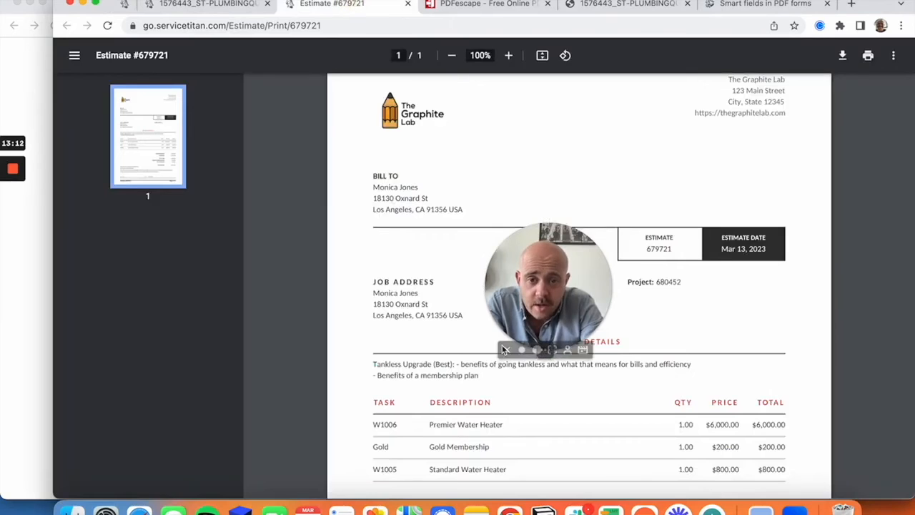
click(212, 5)
scroll(658, 248, down, 1)
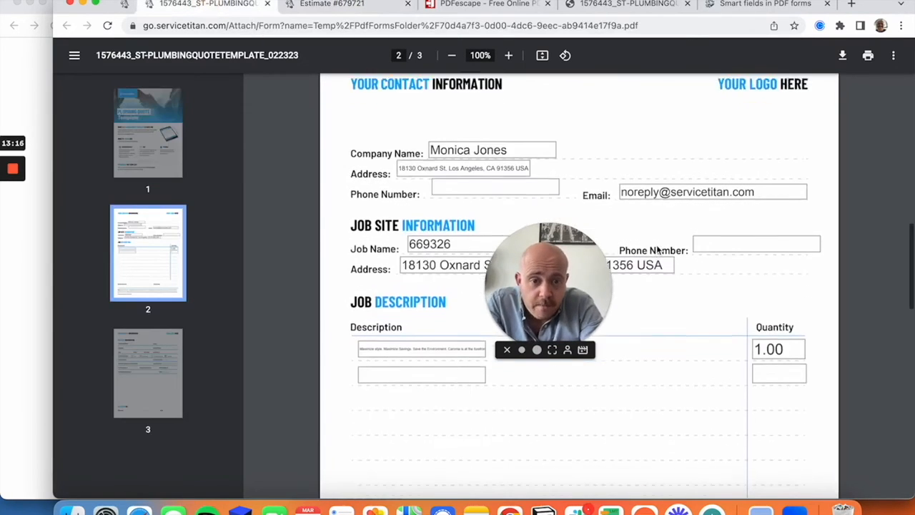
scroll(658, 248, down, 1)
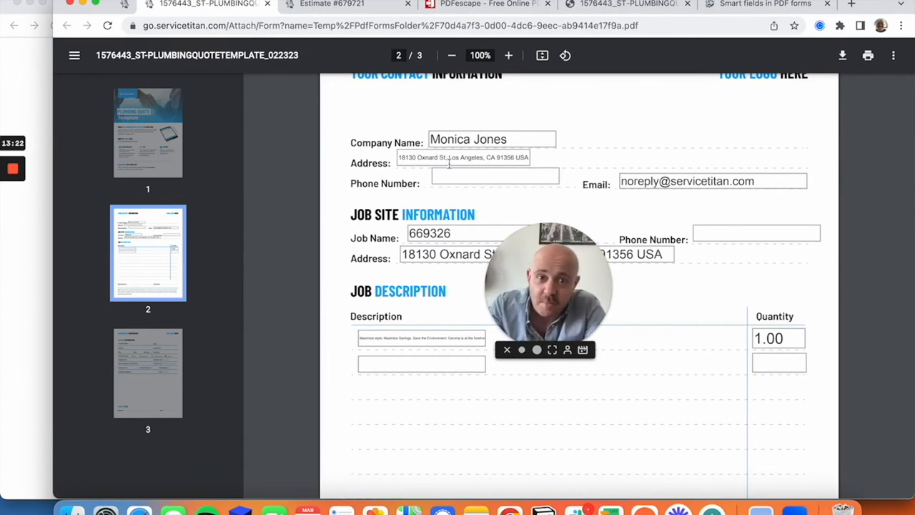
scroll(449, 163, down, 3)
scroll(449, 163, up, 1)
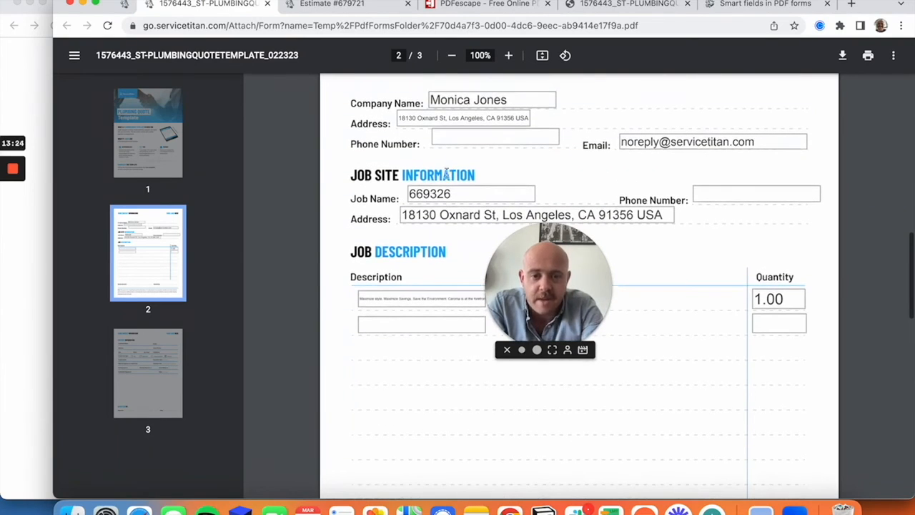
drag(540, 299, 443, 48)
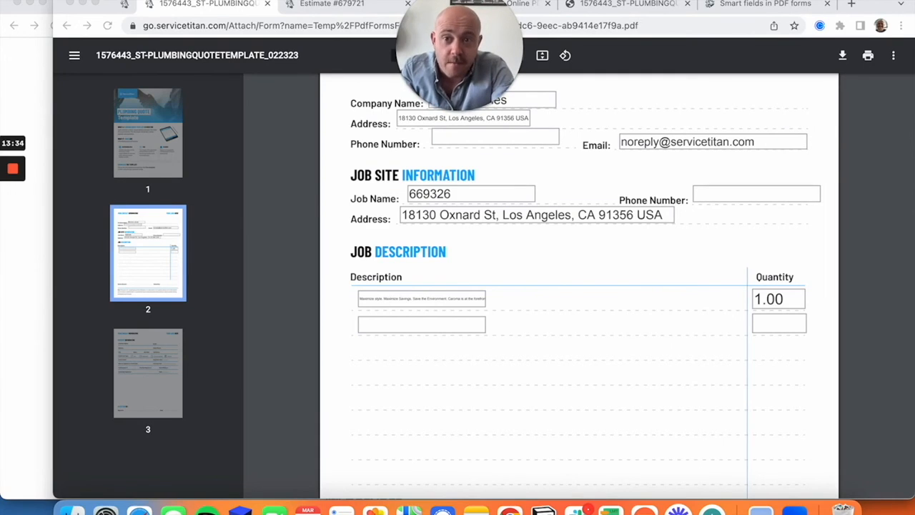
click(126, 4)
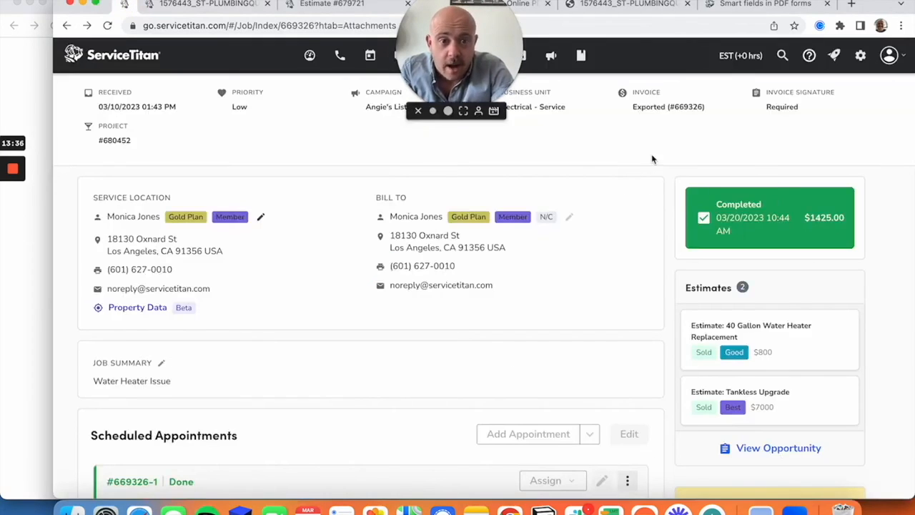
Step: Open the water heater job's invoice and compare its task and customer details with the filled-in PDF quote form, including the payment page
click(670, 106)
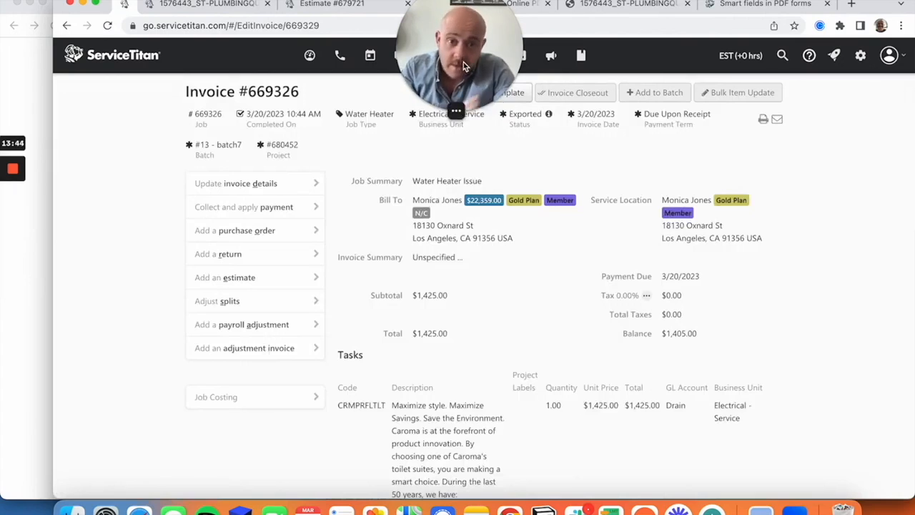
drag(463, 66, 301, 71)
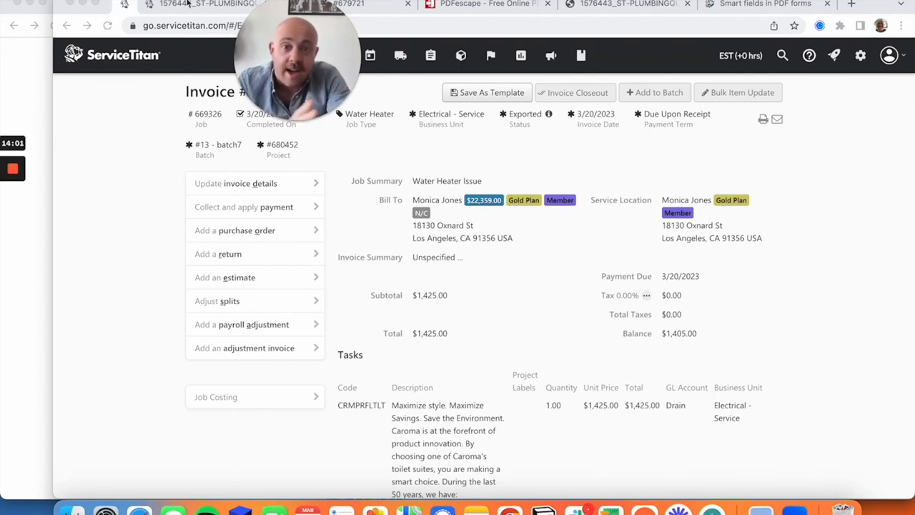
click(186, 4)
scroll(565, 307, down, 15)
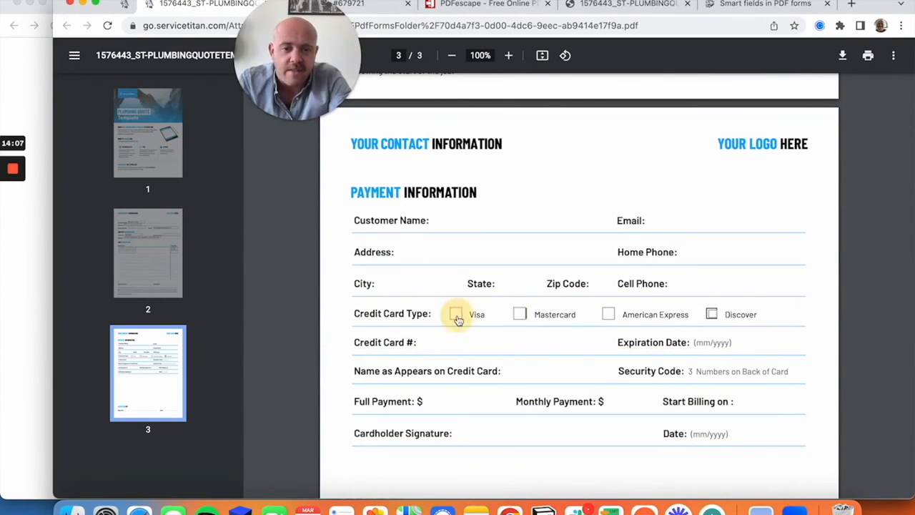
scroll(458, 320, up, 18)
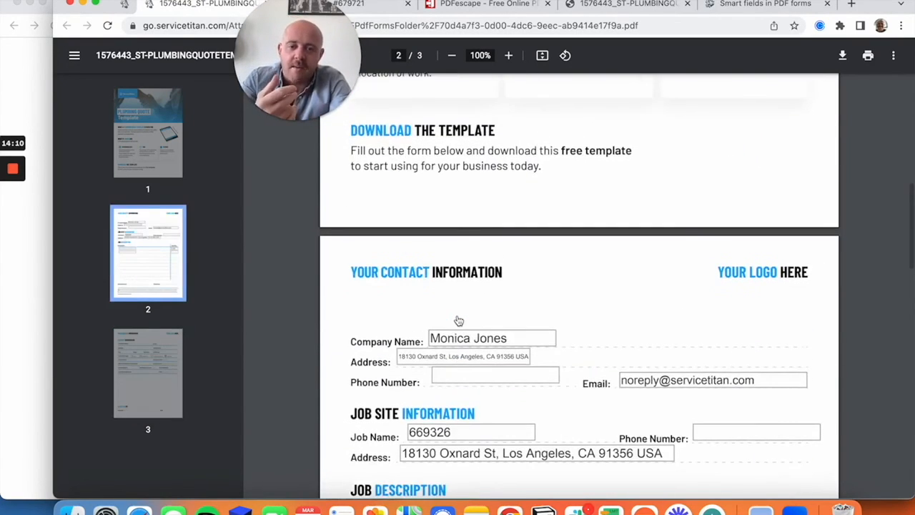
scroll(458, 322, down, 3)
scroll(658, 317, down, 3)
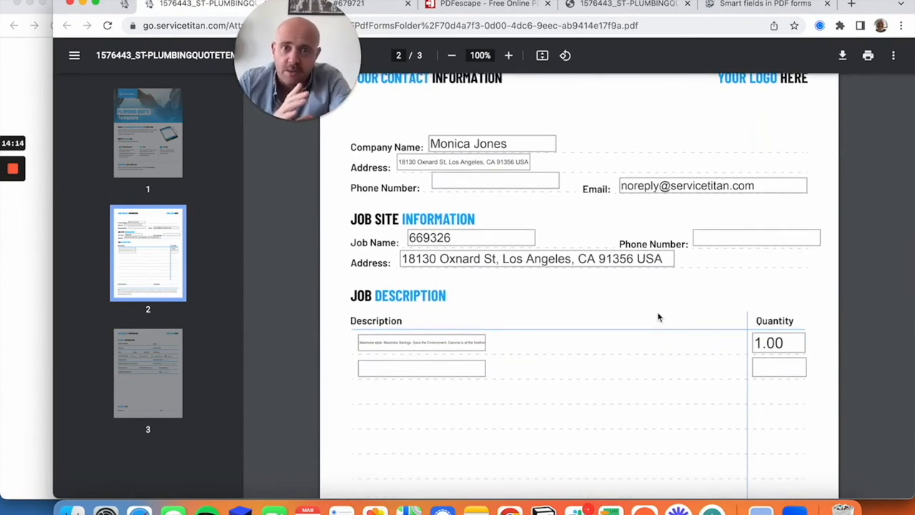
mouse_move(291, 96)
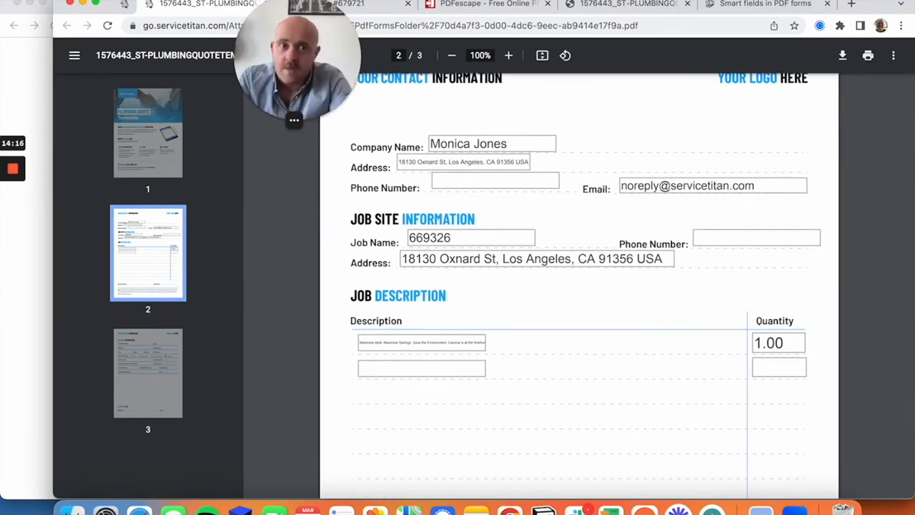
Step: Revisit the job info codes in the smart fields article and switch to the quote template's payment page in PDFescape
click(738, 13)
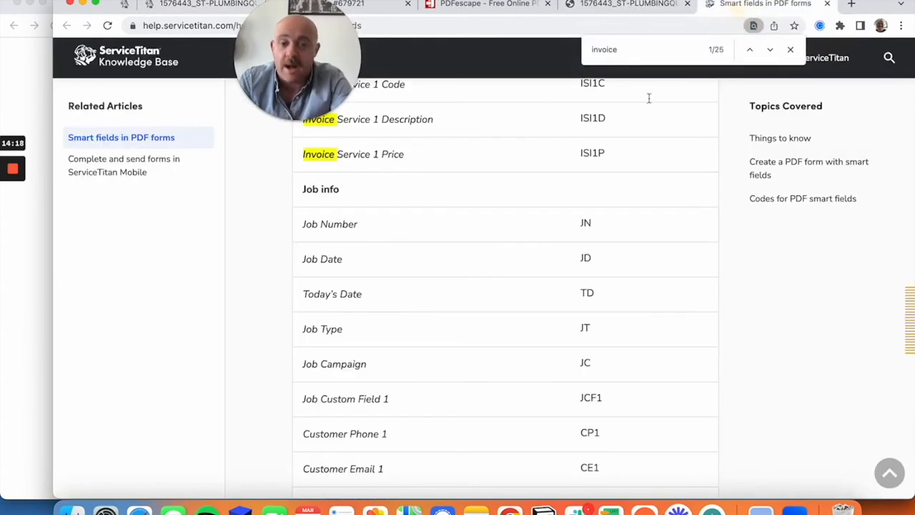
click(470, 6)
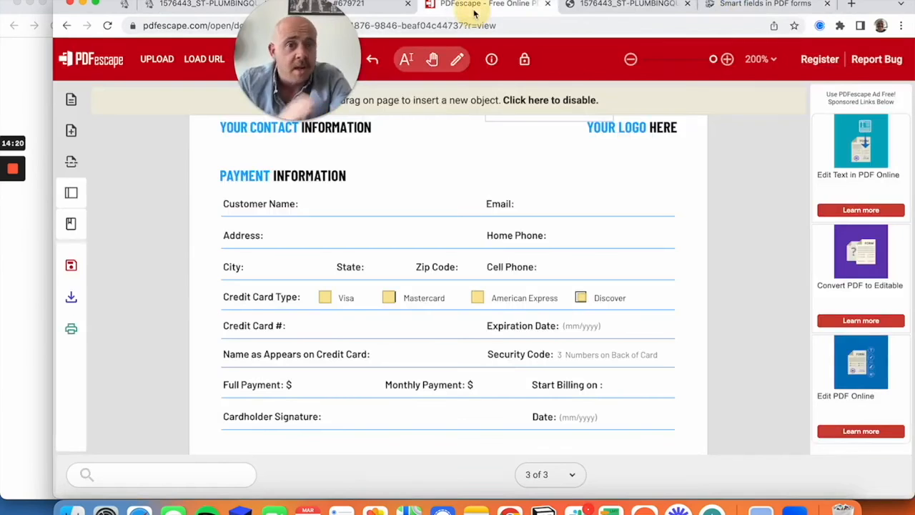
drag(276, 30, 558, 34)
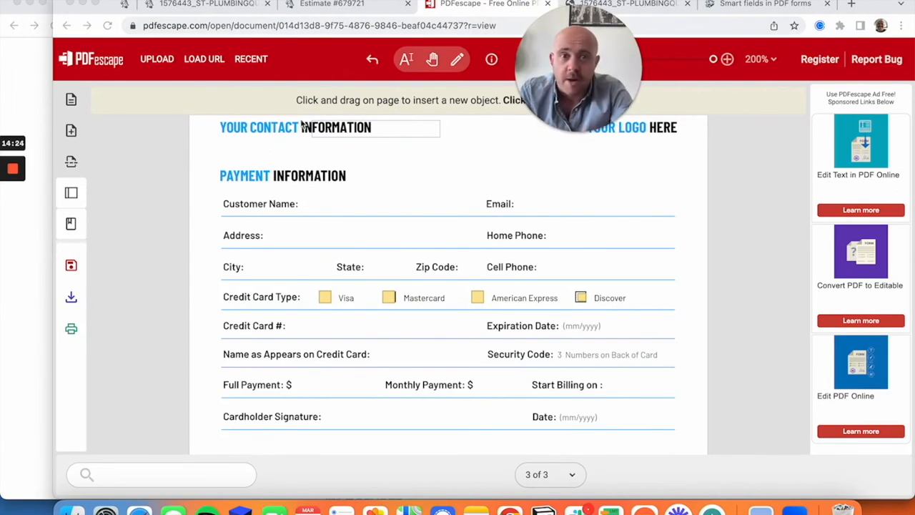
mouse_move(12, 169)
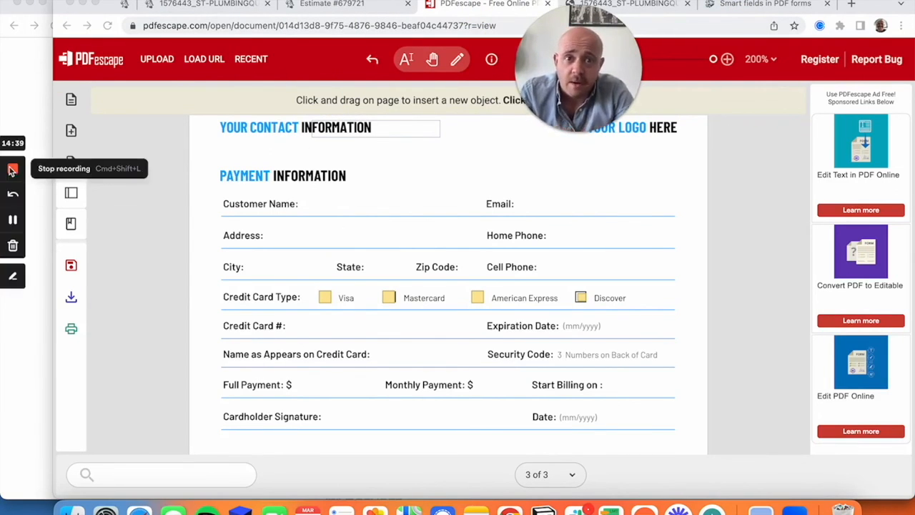